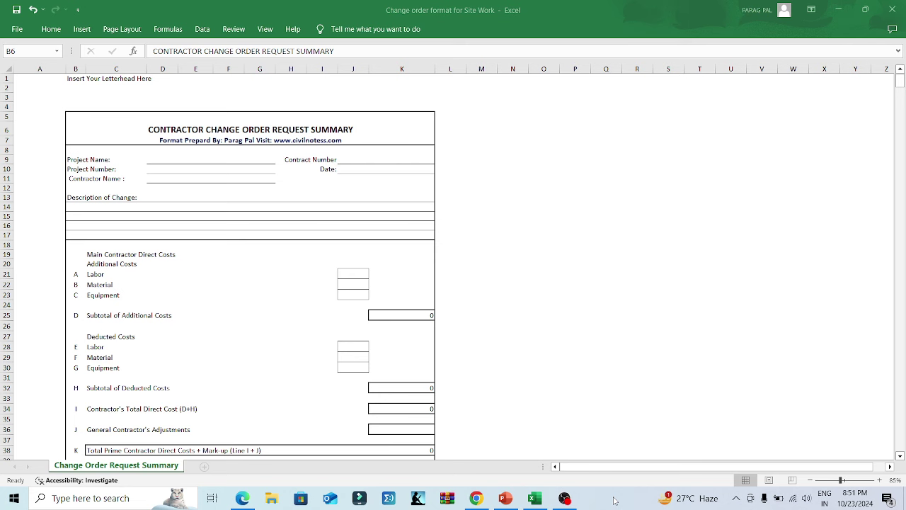
Step: Switch to the CivilNotess article in Edge and highlight its opening sentence
{"action": "left_click", "coordinate": [498, 357]}
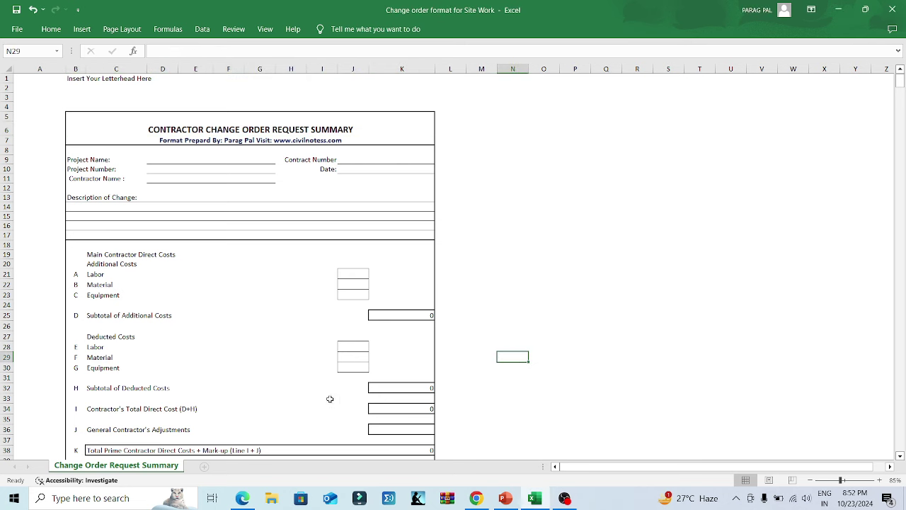
{"action": "left_click", "coordinate": [242, 497]}
{"action": "scroll", "coordinate": [209, 375], "scroll_direction": "up", "scroll_amount": 3}
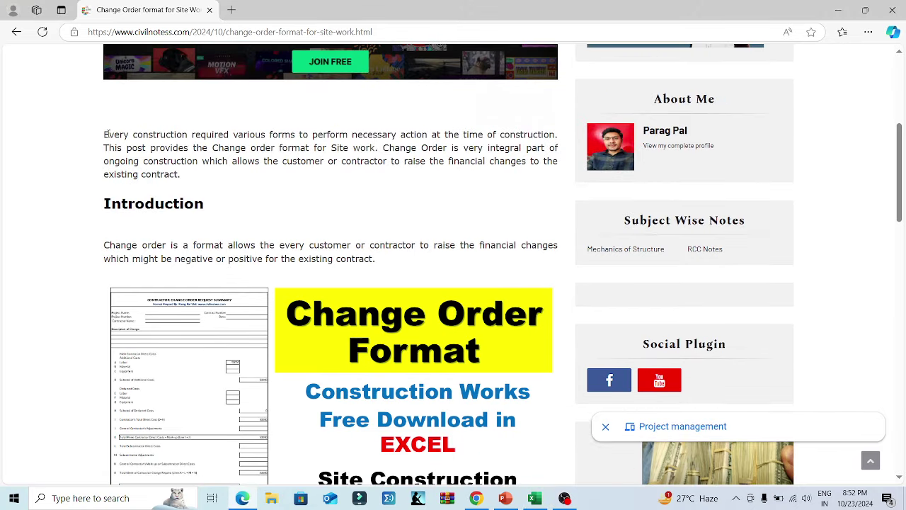
{"action": "left_click_drag", "start_coordinate": [106, 134], "coordinate": [441, 135]}
{"action": "left_click", "coordinate": [467, 133]}
{"action": "left_click_drag", "start_coordinate": [518, 131], "coordinate": [560, 136]}
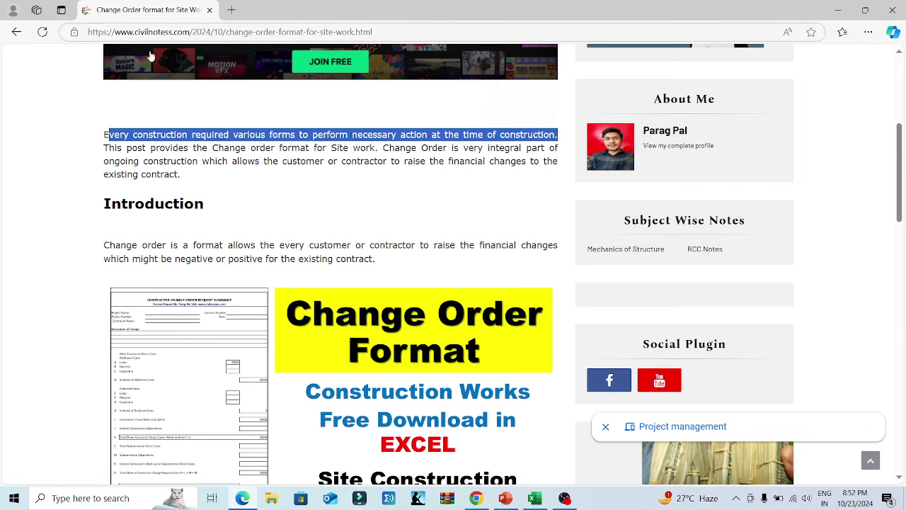
Step: Highlight the Introduction's phrase about every customer or contractor raising financial changes
{"action": "scroll", "coordinate": [352, 242], "scroll_direction": "up", "scroll_amount": 4}
{"action": "scroll", "coordinate": [352, 241], "scroll_direction": "up", "scroll_amount": 1}
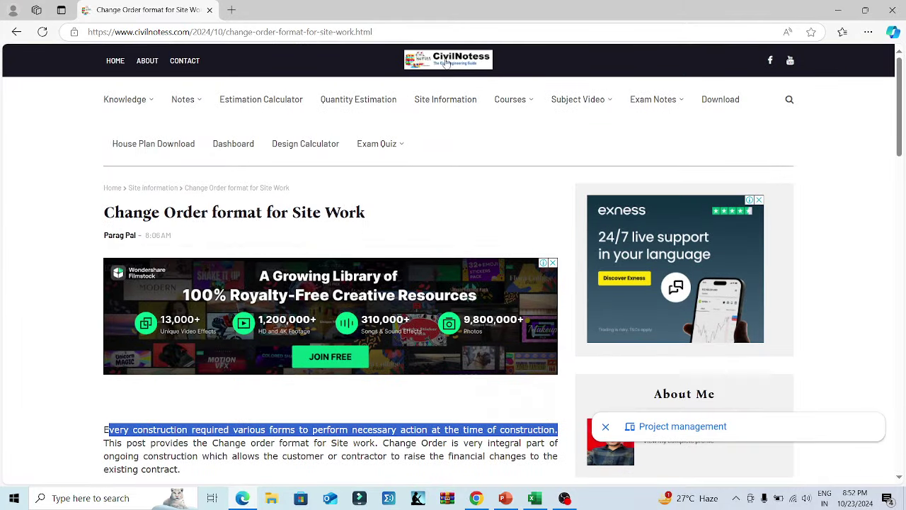
{"action": "scroll", "coordinate": [228, 329], "scroll_direction": "down", "scroll_amount": 4}
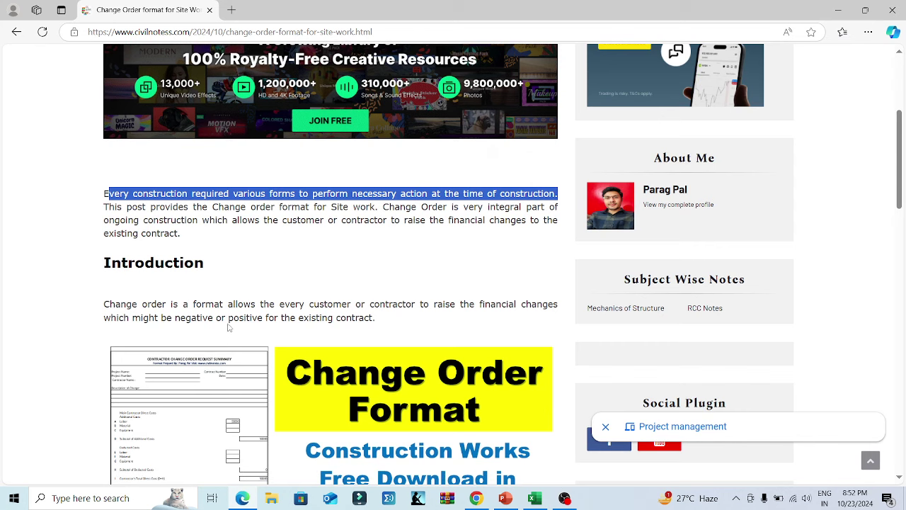
{"action": "scroll", "coordinate": [228, 329], "scroll_direction": "down", "scroll_amount": 2}
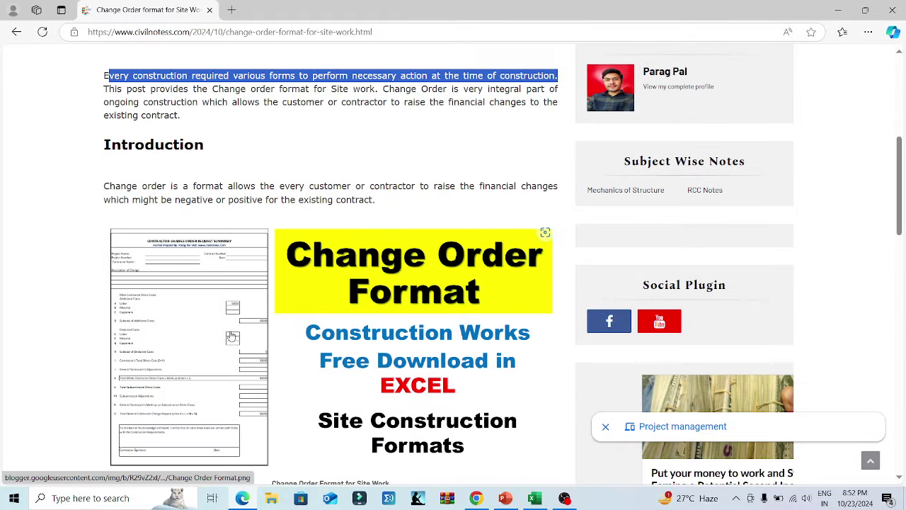
{"action": "left_click", "coordinate": [186, 182]}
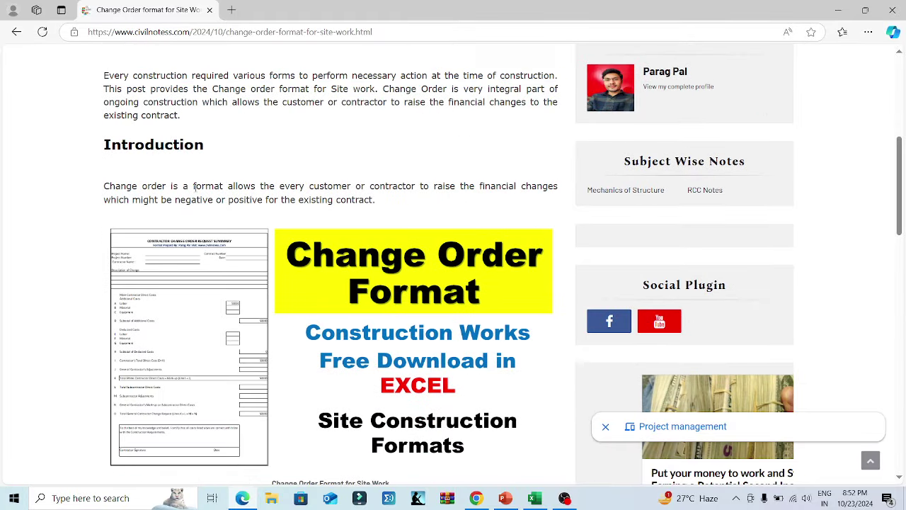
{"action": "left_click_drag", "start_coordinate": [281, 186], "coordinate": [545, 196]}
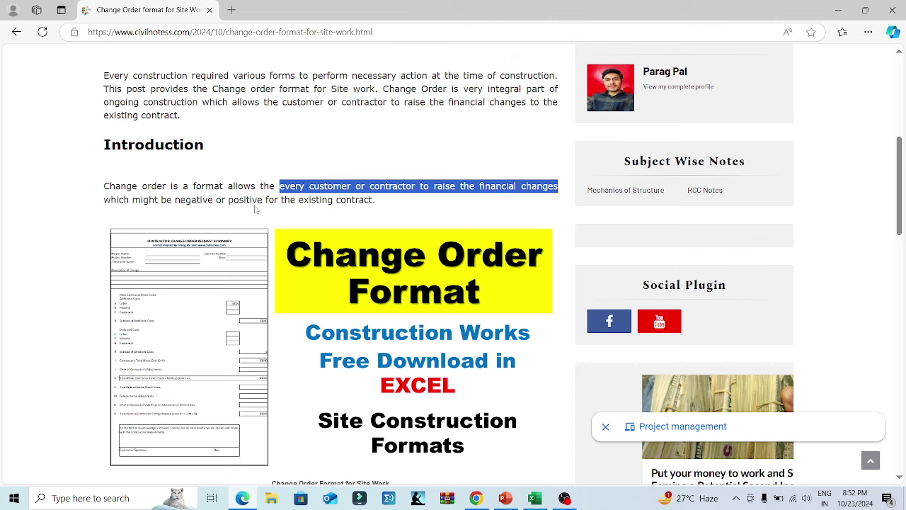
{"action": "scroll", "coordinate": [255, 209], "scroll_direction": "down", "scroll_amount": 3}
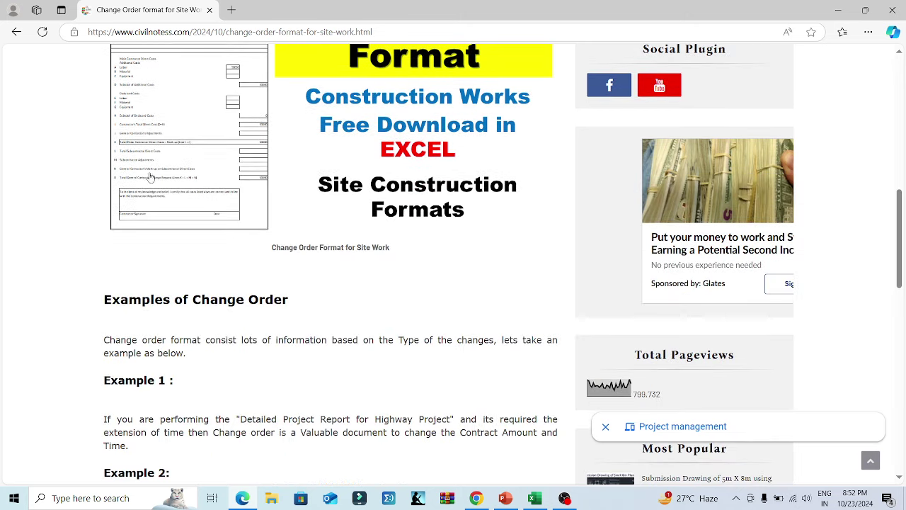
Step: Scroll past Examples of Change Order to the ten-item elements list and the Excel download link
{"action": "scroll", "coordinate": [183, 283], "scroll_direction": "down", "scroll_amount": 2}
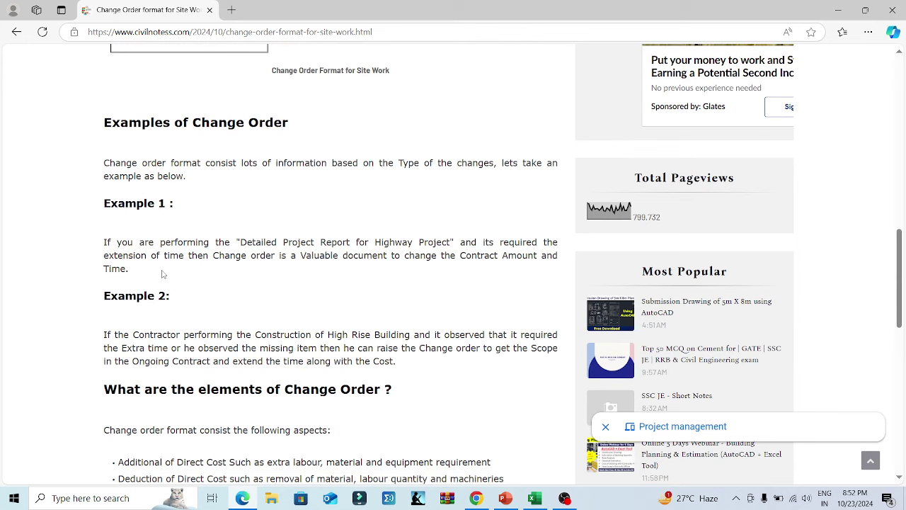
{"action": "scroll", "coordinate": [162, 274], "scroll_direction": "up", "scroll_amount": 1}
{"action": "scroll", "coordinate": [162, 276], "scroll_direction": "down", "scroll_amount": 2}
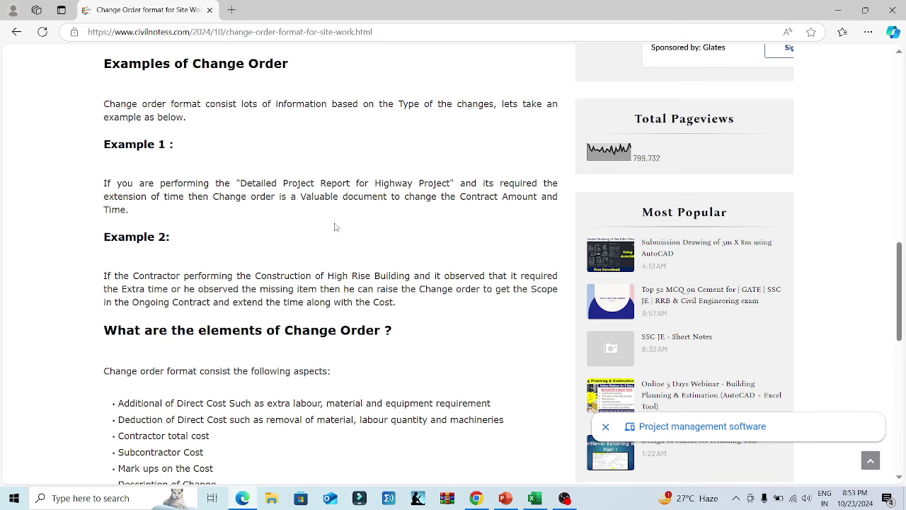
{"action": "scroll", "coordinate": [320, 246], "scroll_direction": "up", "scroll_amount": 5}
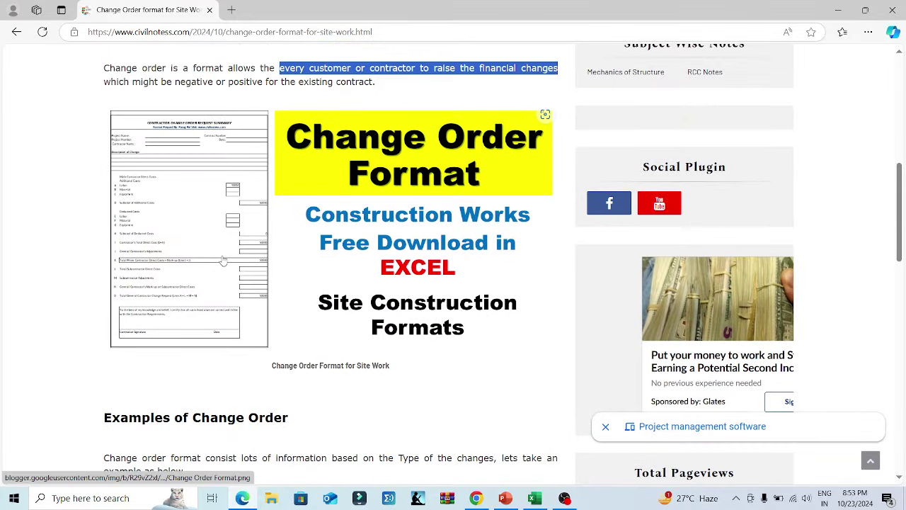
{"action": "scroll", "coordinate": [223, 262], "scroll_direction": "down", "scroll_amount": 3}
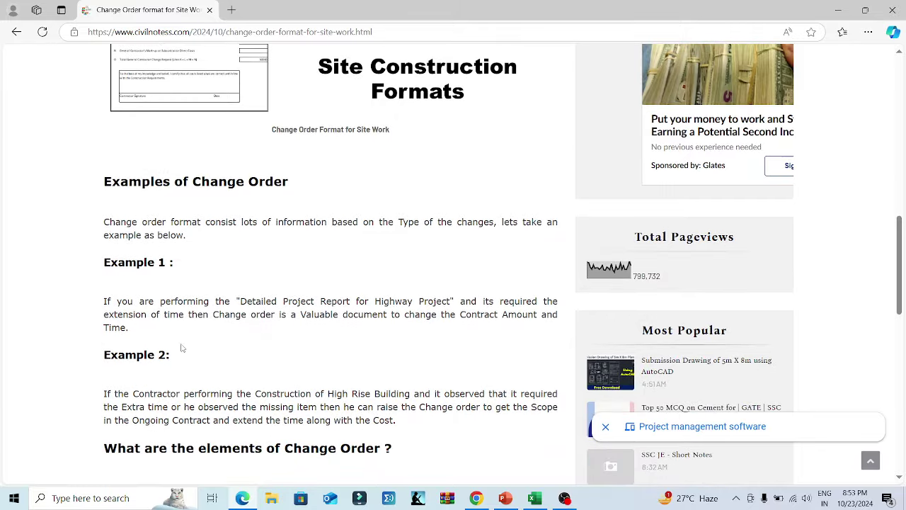
{"action": "scroll", "coordinate": [181, 348], "scroll_direction": "down", "scroll_amount": 1}
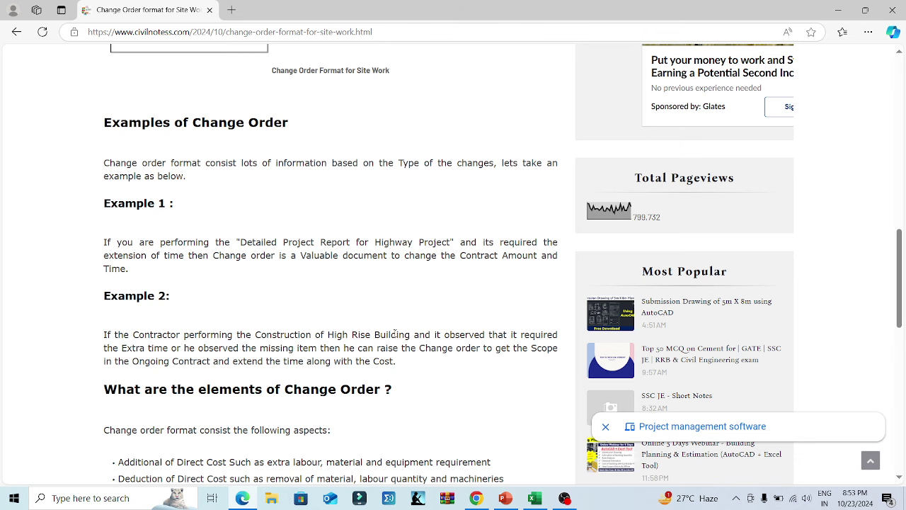
{"action": "scroll", "coordinate": [216, 345], "scroll_direction": "down", "scroll_amount": 4}
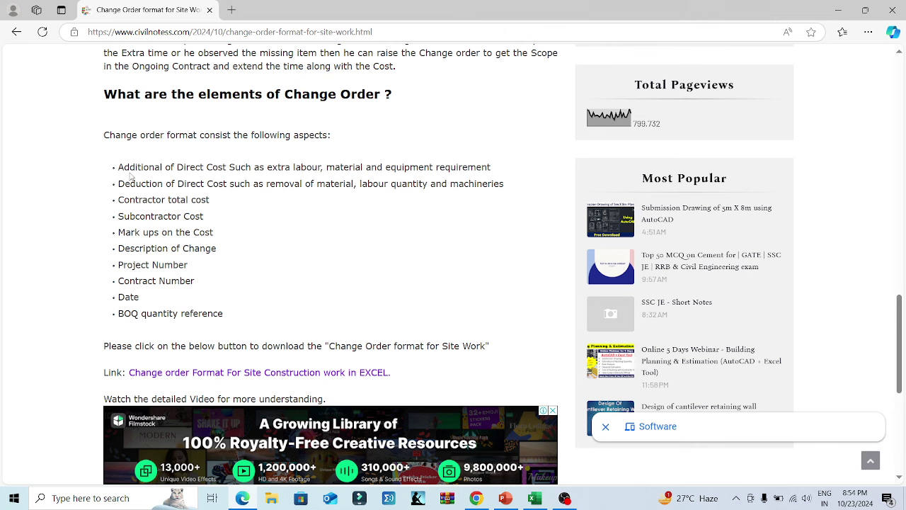
Step: Scroll the article and briefly check the Excel workbook
{"action": "scroll", "coordinate": [115, 169], "scroll_direction": "down", "scroll_amount": 2}
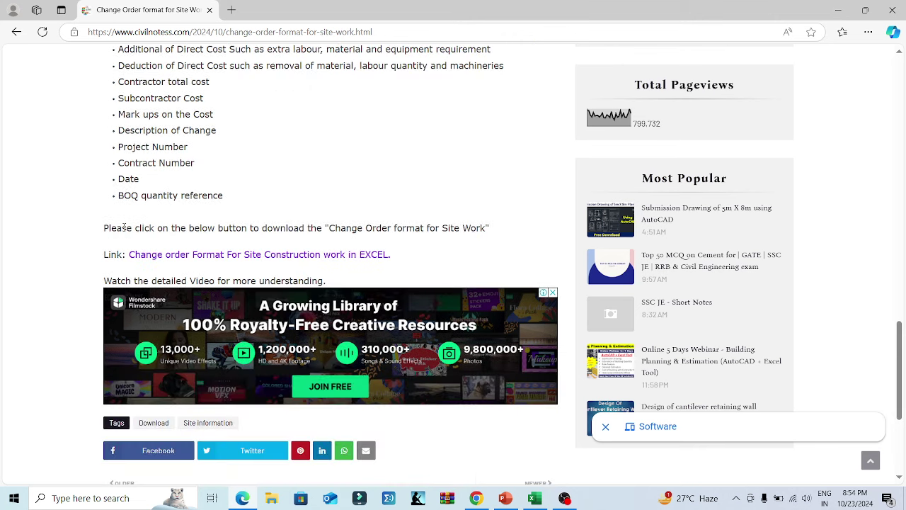
{"action": "scroll", "coordinate": [123, 227], "scroll_direction": "up", "scroll_amount": 1}
{"action": "scroll", "coordinate": [117, 272], "scroll_direction": "up", "scroll_amount": 3}
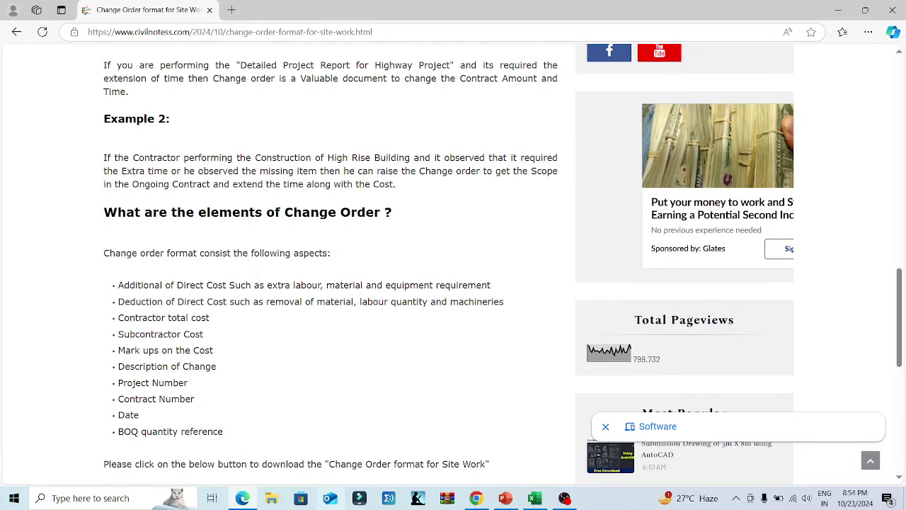
{"action": "left_click", "coordinate": [535, 498]}
{"action": "left_click", "coordinate": [481, 388]}
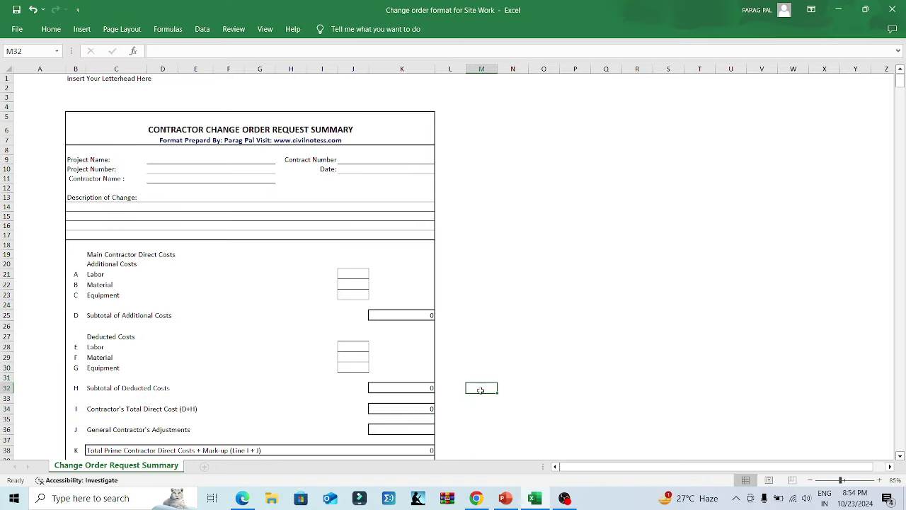
Step: Open 'Change order format for Site Work' in Google Sheets, review it, then return to Excel
{"action": "left_click", "coordinate": [244, 499]}
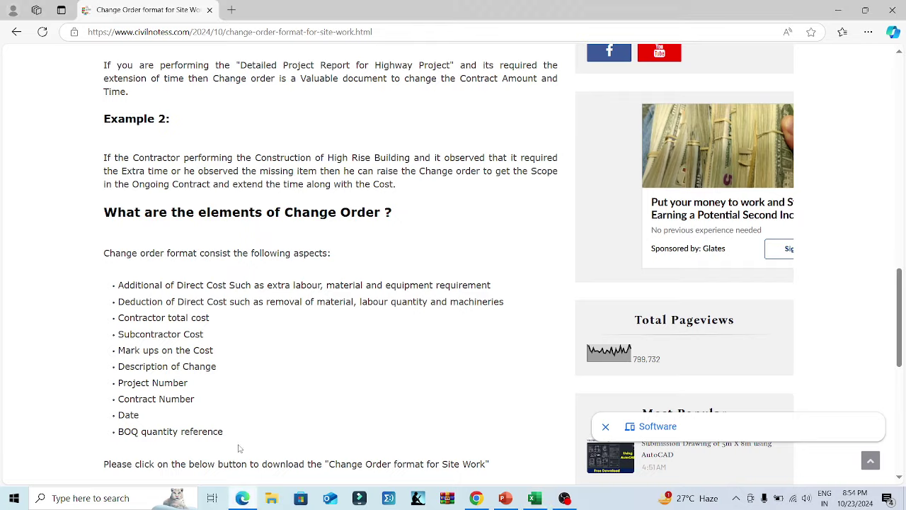
{"action": "scroll", "coordinate": [184, 316], "scroll_direction": "down", "scroll_amount": 4}
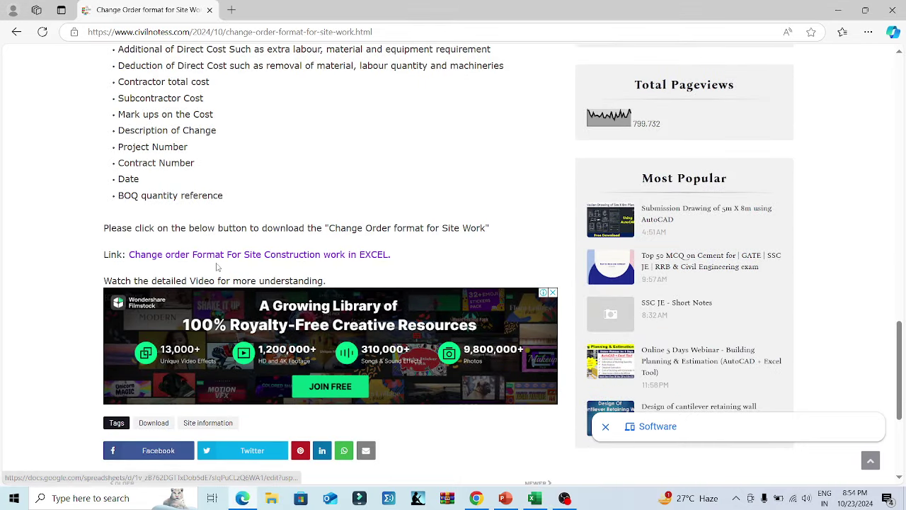
{"action": "left_click", "coordinate": [282, 257]}
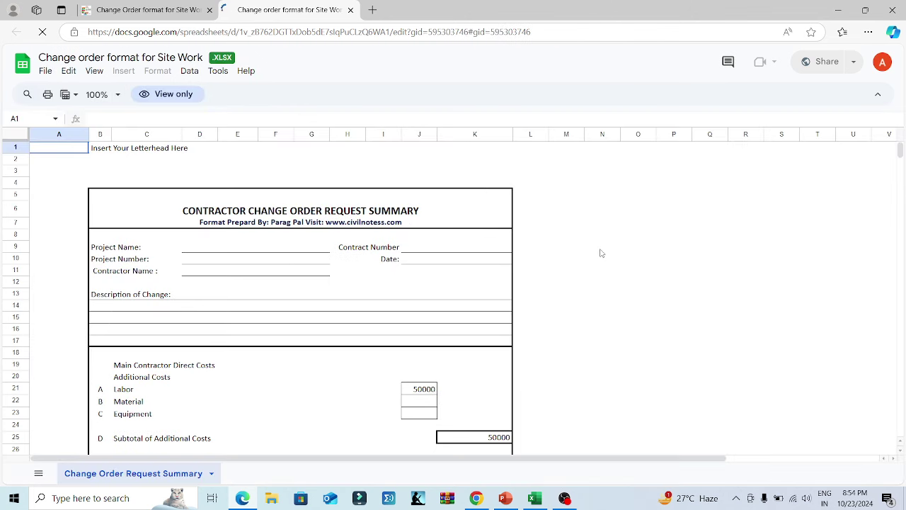
{"action": "left_click", "coordinate": [601, 252]}
{"action": "scroll", "coordinate": [318, 265], "scroll_direction": "down", "scroll_amount": 5}
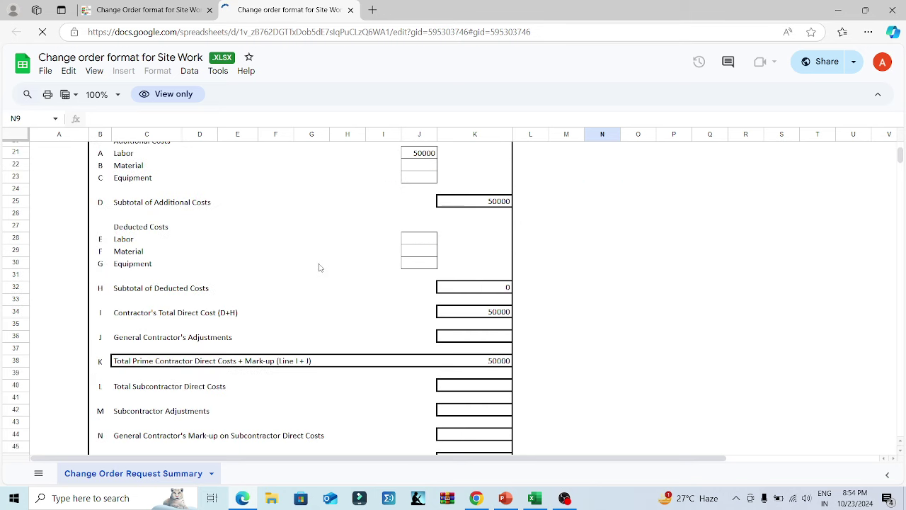
{"action": "scroll", "coordinate": [318, 269], "scroll_direction": "up", "scroll_amount": 5}
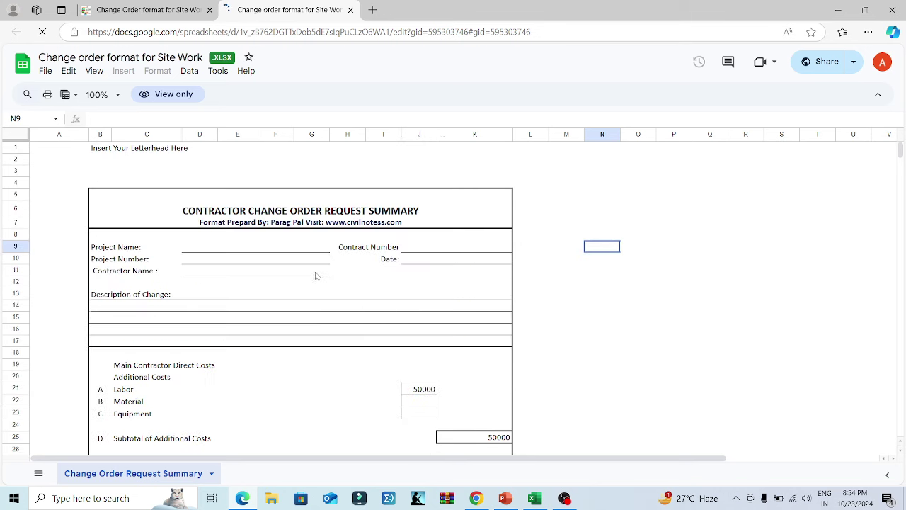
{"action": "left_click", "coordinate": [535, 499]}
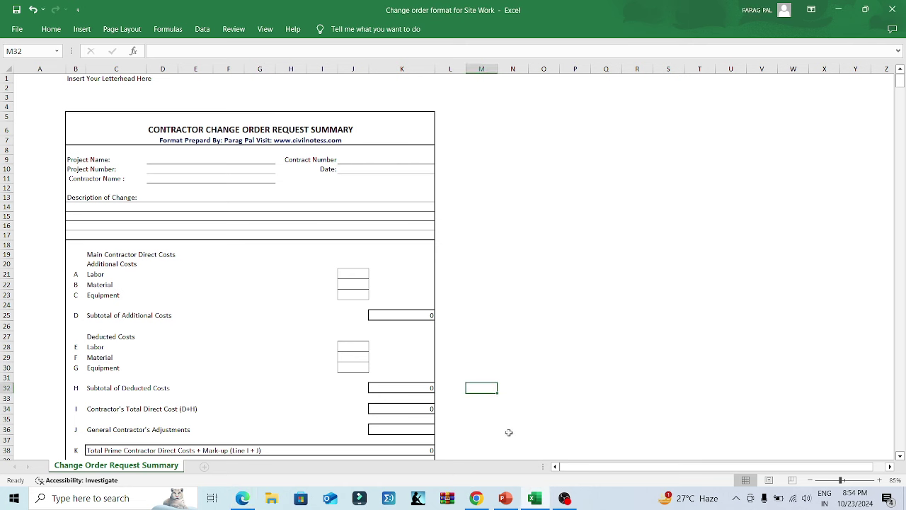
{"action": "left_click", "coordinate": [502, 375]}
Step: Enter project name Highway Construction and number 858596, left-aligning the project detail cells
{"action": "left_click", "coordinate": [151, 156]}
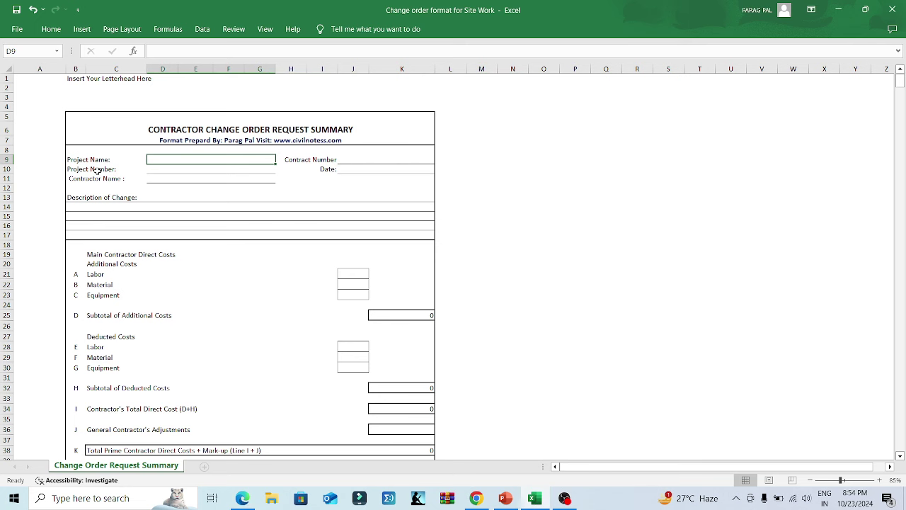
{"action": "type", "text": "Highway"}
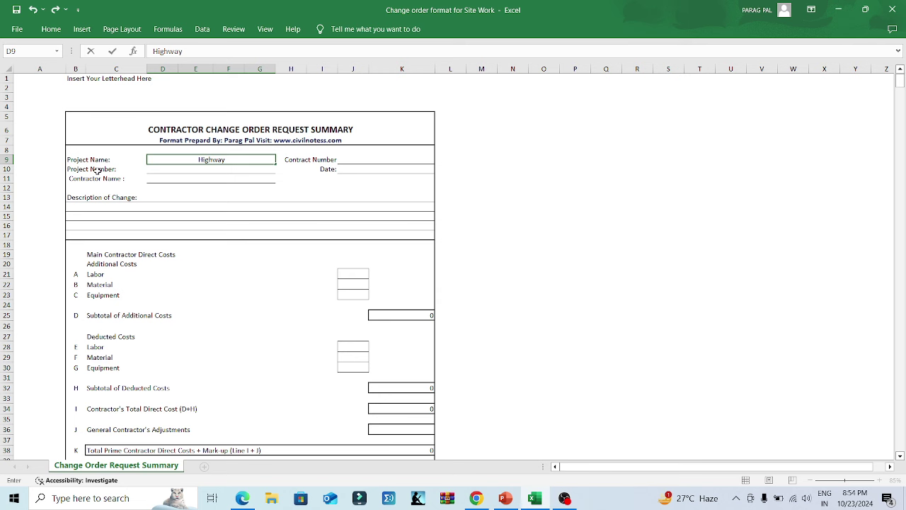
{"action": "type", "text": " Construction"}
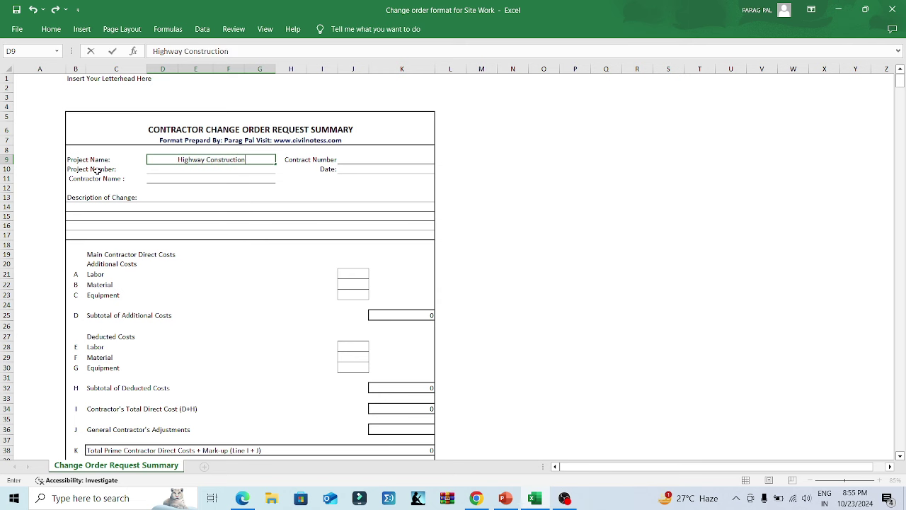
{"action": "left_click", "coordinate": [153, 170]}
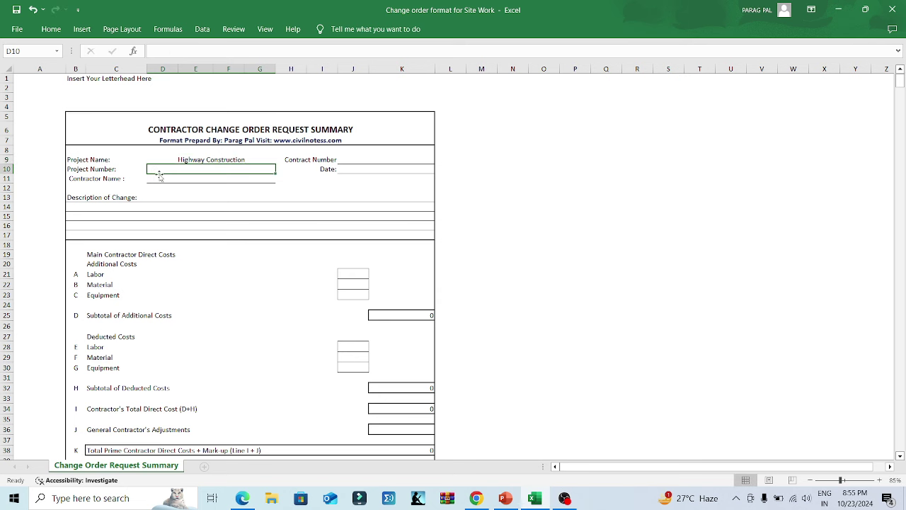
{"action": "type", "text": "858596"}
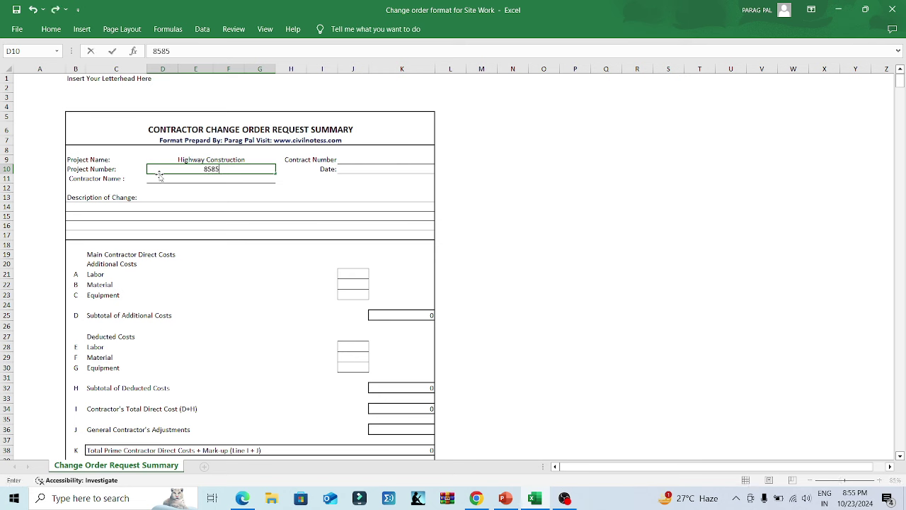
{"action": "left_click", "coordinate": [210, 205]}
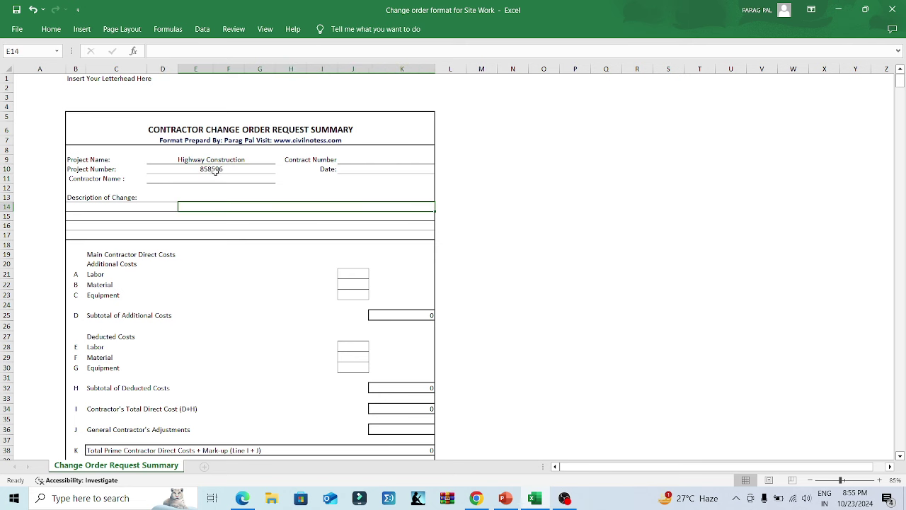
{"action": "left_click_drag", "start_coordinate": [210, 161], "coordinate": [212, 179]}
{"action": "left_click", "coordinate": [51, 29]}
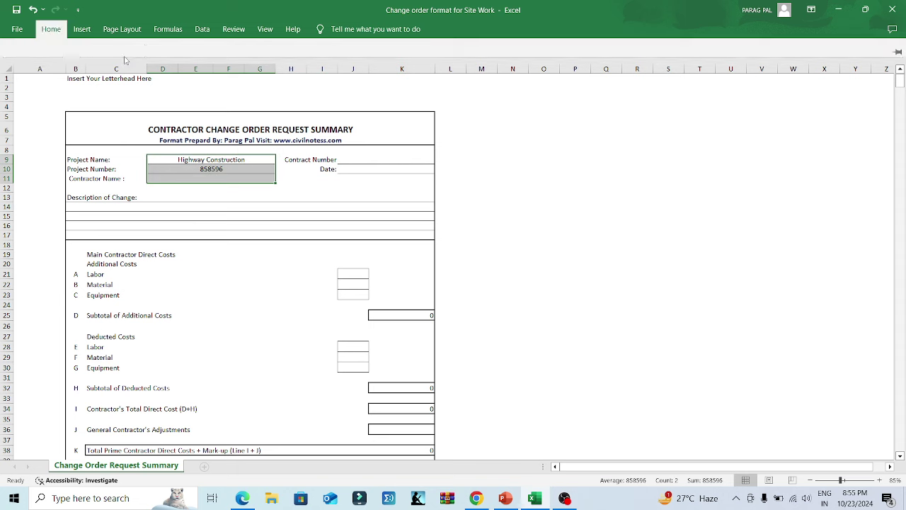
{"action": "left_click", "coordinate": [244, 69]}
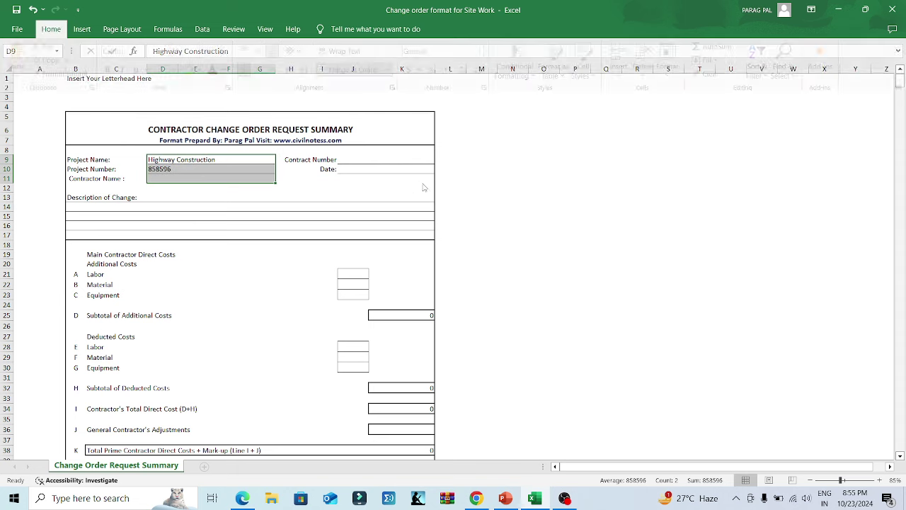
Step: Enter Civilnotess as the contractor name in D11
{"action": "left_click", "coordinate": [218, 176]}
{"action": "left_click", "coordinate": [151, 179]}
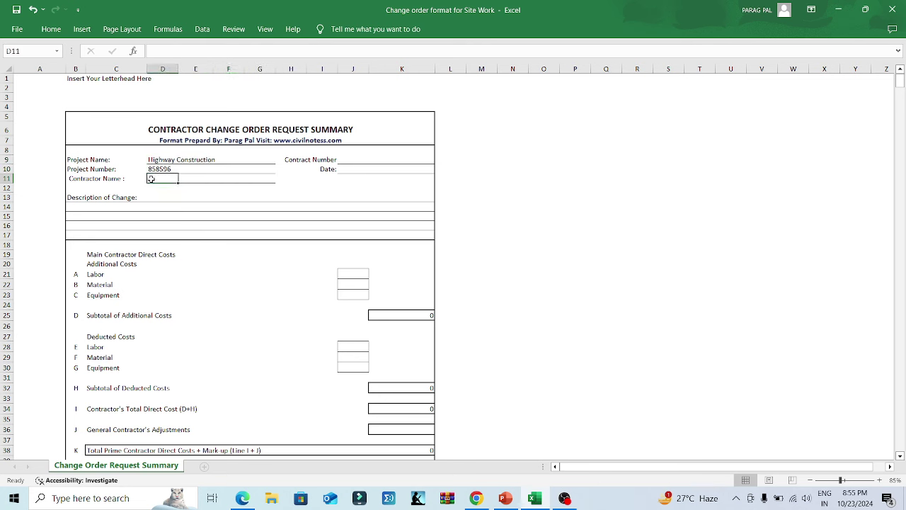
{"action": "type", "text": "Ci"}
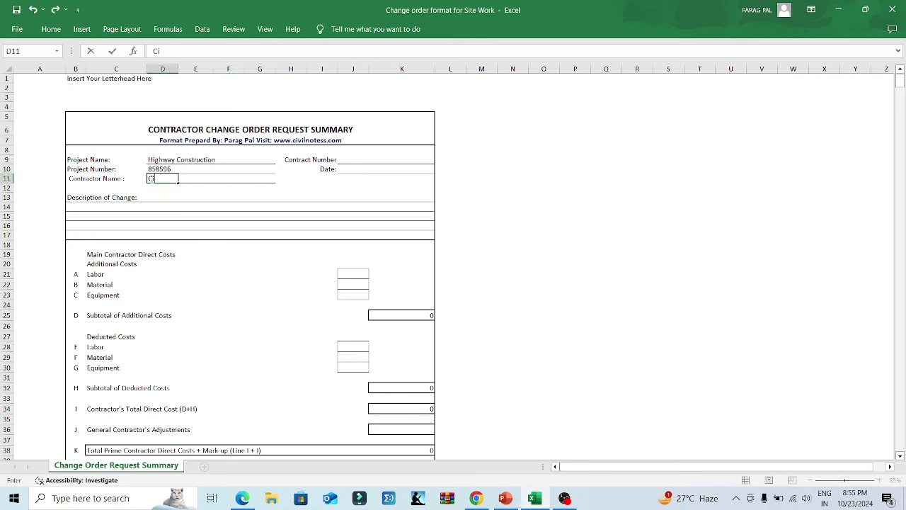
{"action": "type", "text": "vilnotess"}
{"action": "left_click", "coordinate": [286, 193]}
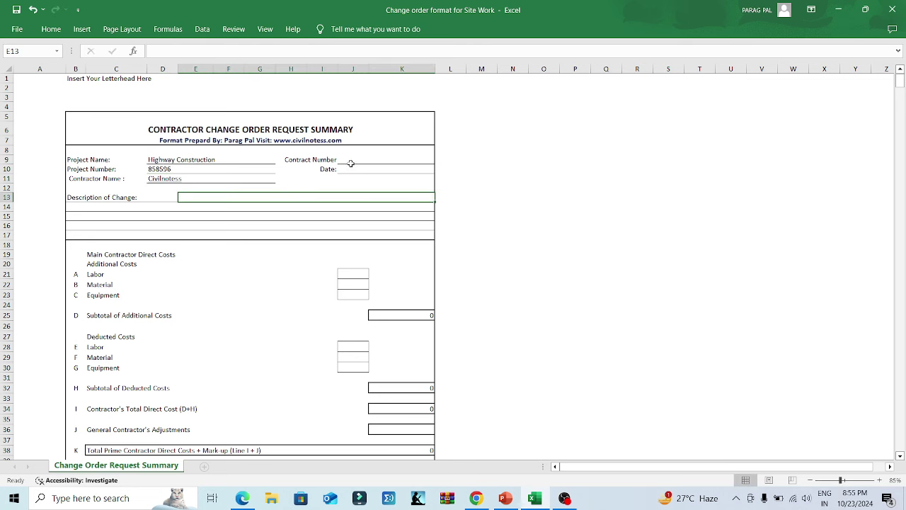
Step: Enter contract number LP-PP-8596 in J9 and date 23-10-2024 in J10
{"action": "left_click_drag", "start_coordinate": [349, 162], "coordinate": [352, 170]}
{"action": "left_click", "coordinate": [51, 29]}
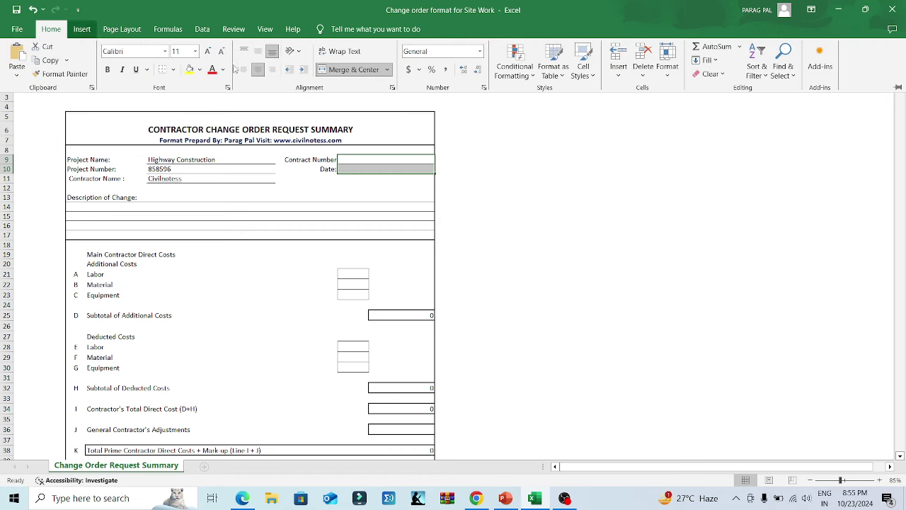
{"action": "left_click", "coordinate": [344, 165]}
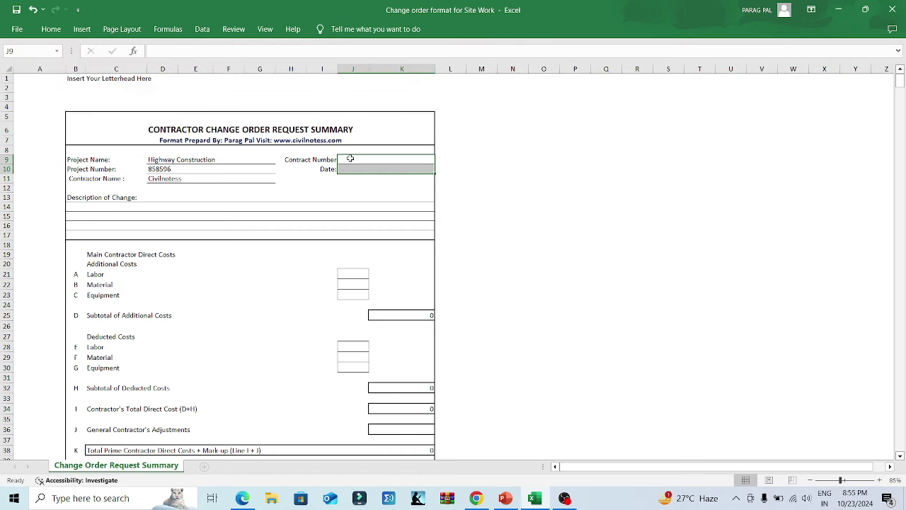
{"action": "left_click", "coordinate": [350, 159]}
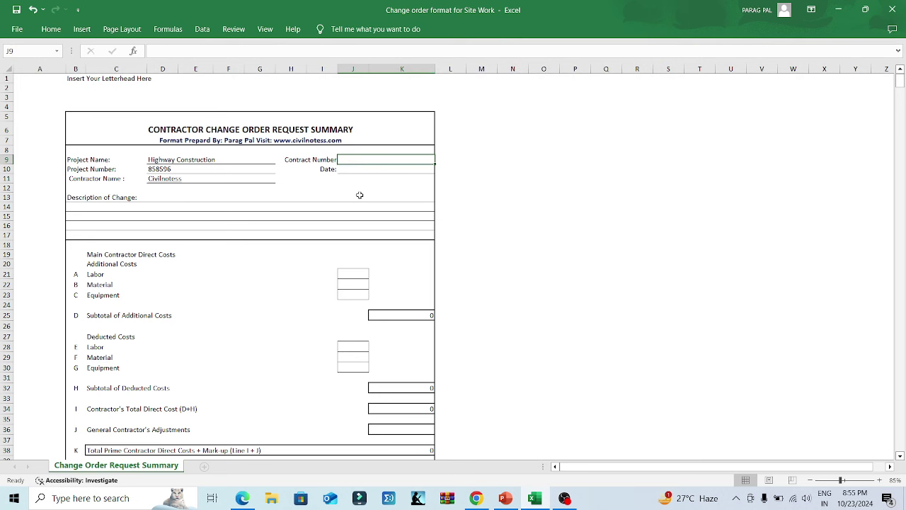
{"action": "type", "text": "LP"}
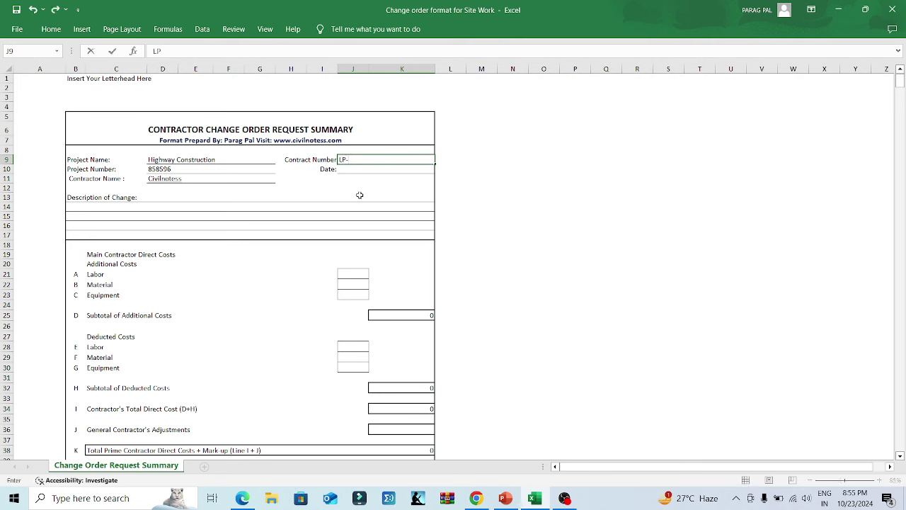
{"action": "type", "text": "-PP-8596"}
{"action": "key", "text": "Return"}
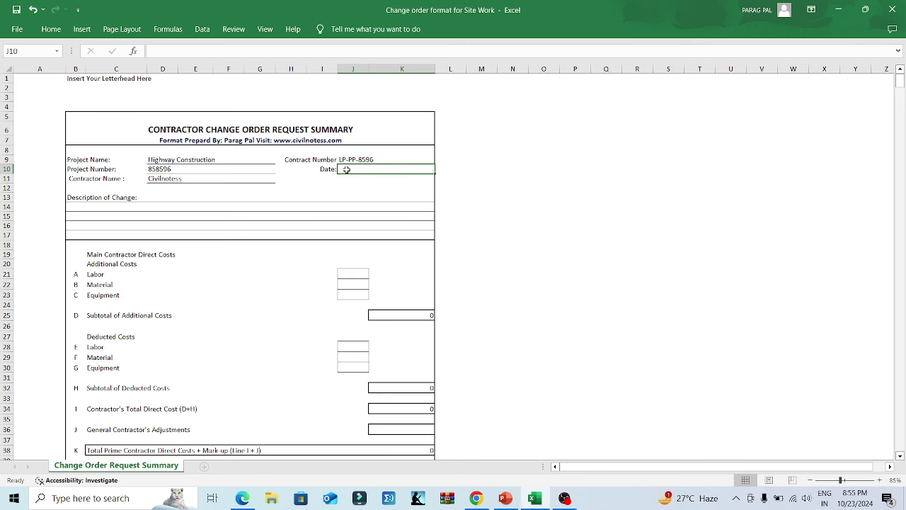
{"action": "type", "text": "23"}
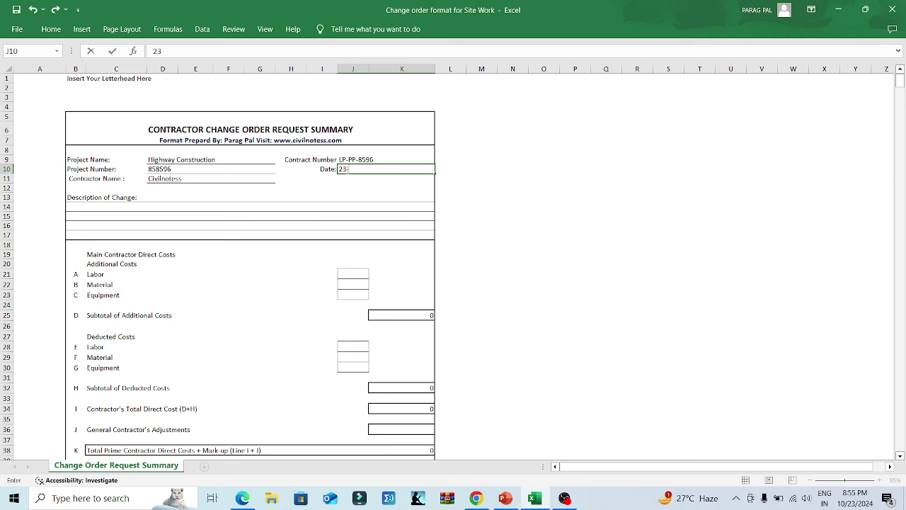
{"action": "type", "text": "-10-2024"}
Step: Confirm the date and merge the first Description of Change row across the form
{"action": "key", "text": "Return"}
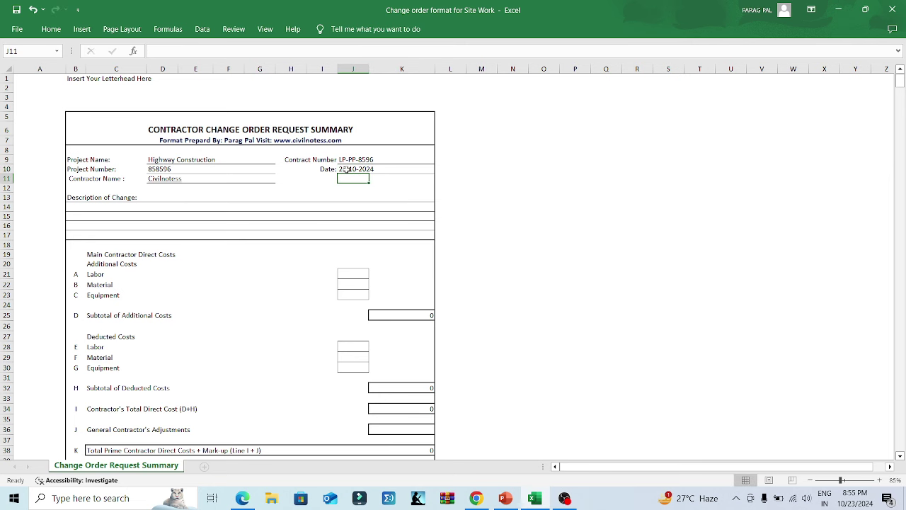
{"action": "key", "text": "Down"}
{"action": "key", "text": "Down"}
{"action": "key", "text": "Down"}
{"action": "key", "text": "Down"}
{"action": "left_click", "coordinate": [111, 208]}
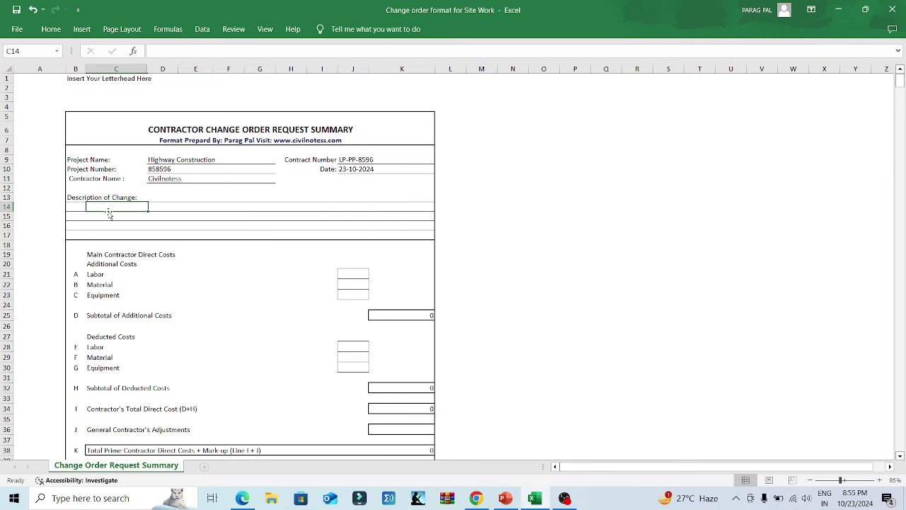
{"action": "left_click", "coordinate": [71, 207]}
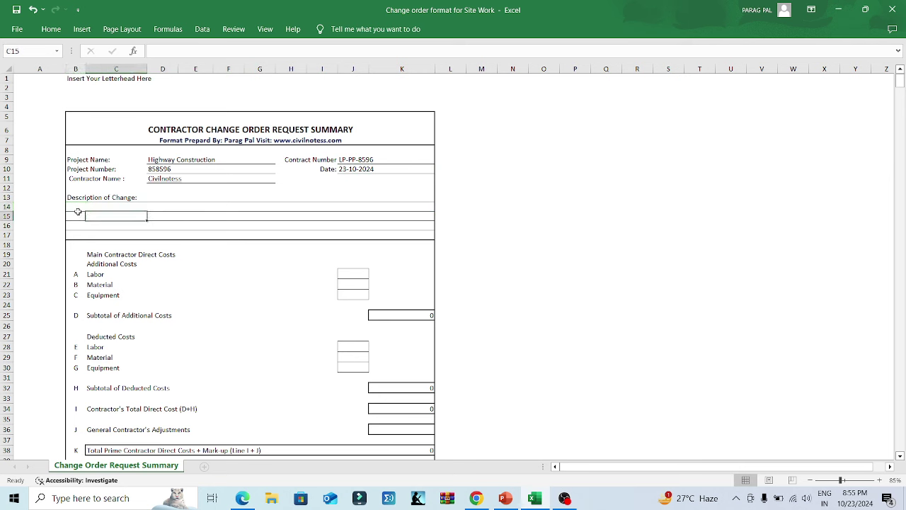
{"action": "left_click_drag", "start_coordinate": [77, 206], "coordinate": [398, 207]}
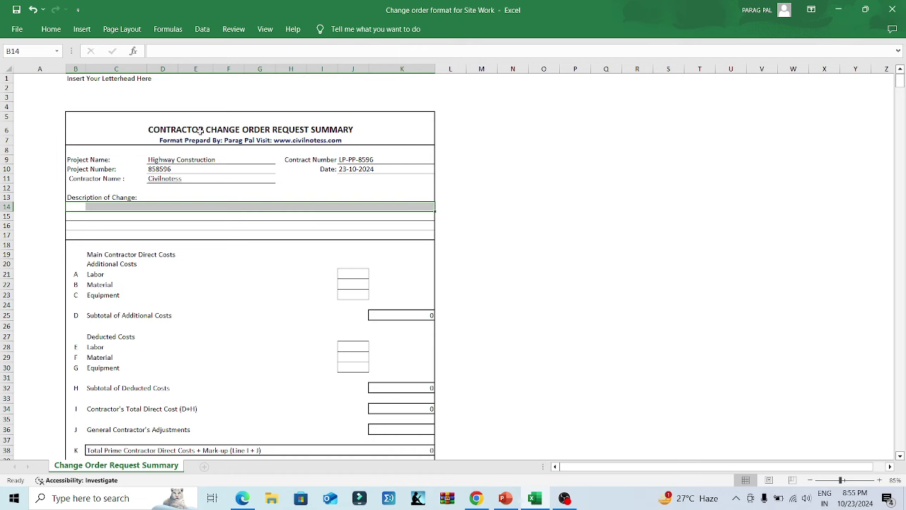
{"action": "left_click", "coordinate": [51, 29]}
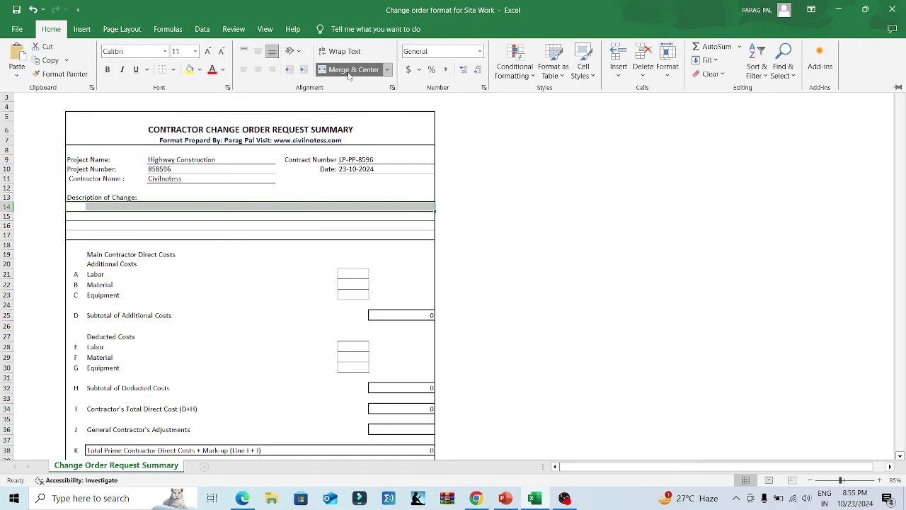
{"action": "left_click", "coordinate": [345, 70]}
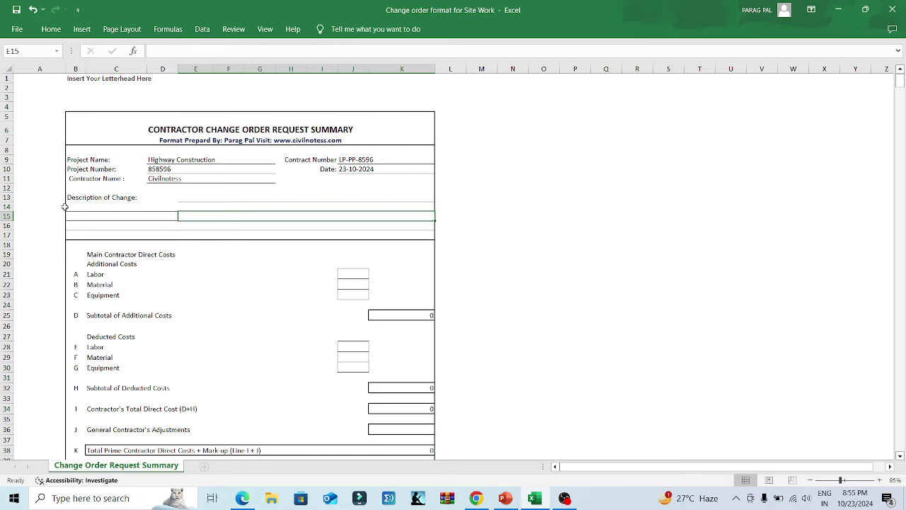
{"action": "left_click", "coordinate": [113, 233]}
{"action": "key", "text": "ctrl+z"}
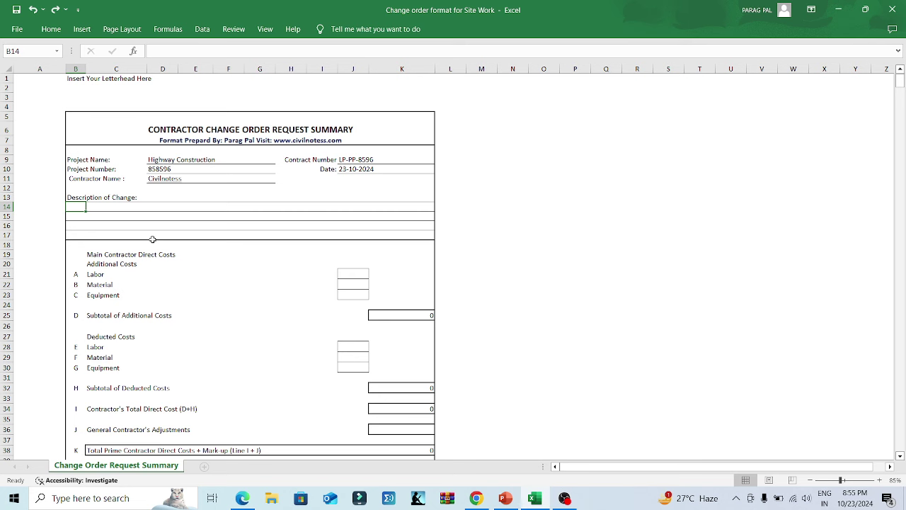
Step: Type the first description line about the existing contract not covering highway asset removal
{"action": "type", "text": "The exu"}
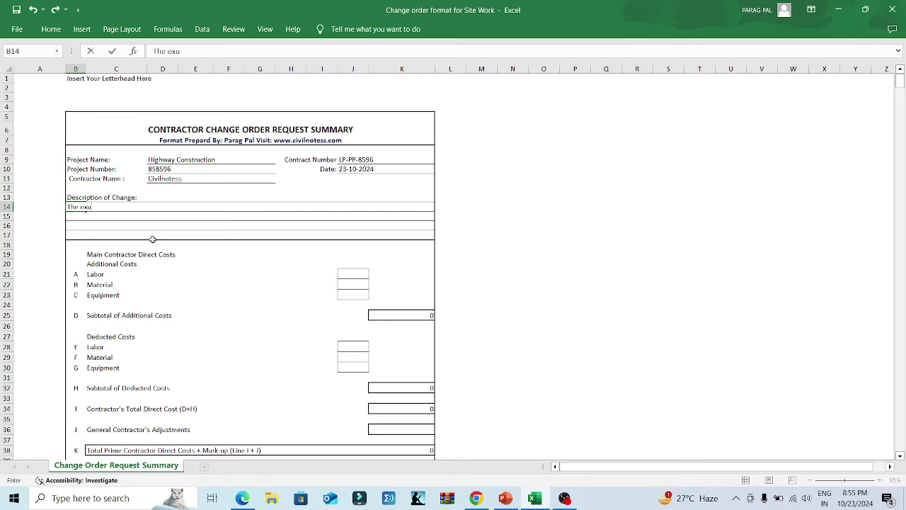
{"action": "key", "text": "BackSpace"}
{"action": "type", "text": "iting Contarct does not"}
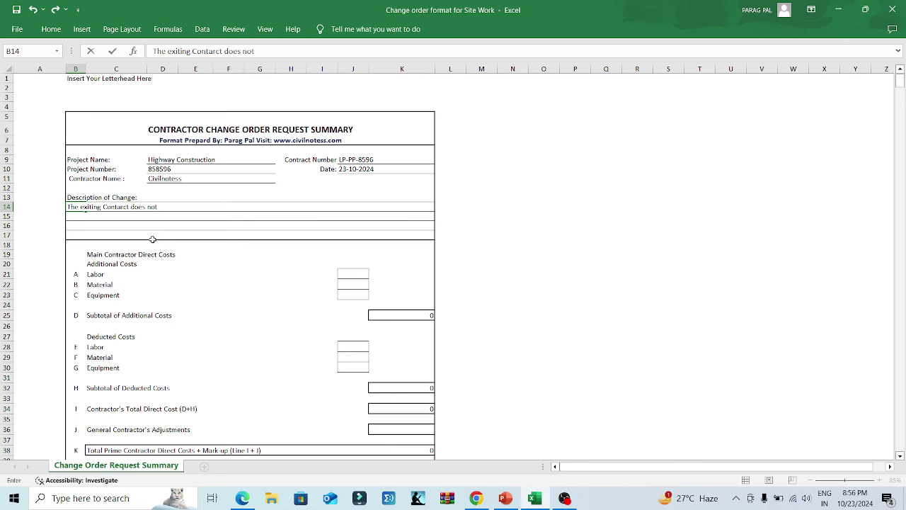
{"action": "type", "text": " contain the remov"}
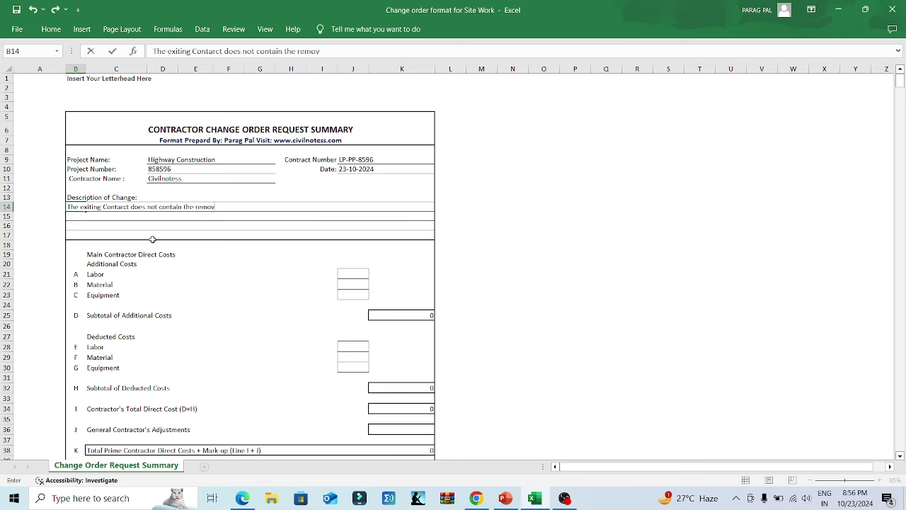
{"action": "type", "text": "al of exiting highway asse"}
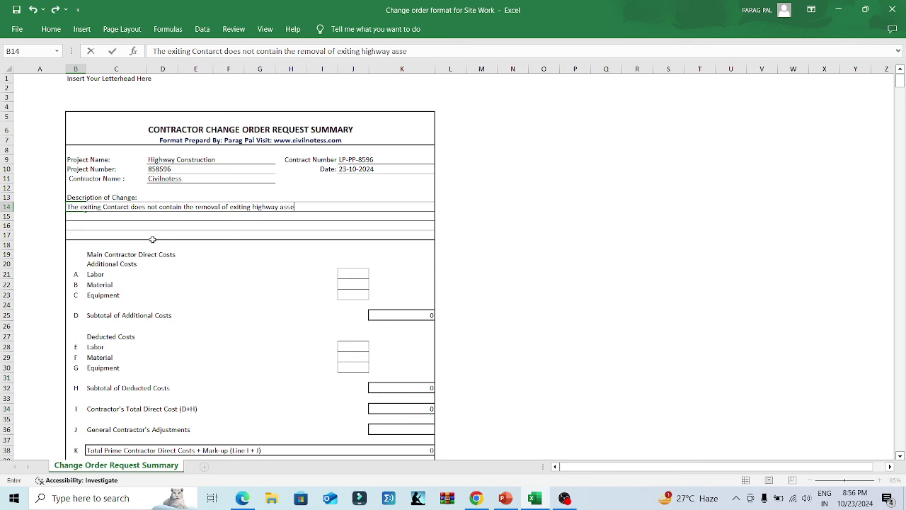
{"action": "type", "text": "st"}
{"action": "key", "text": "BackSpace"}
{"action": "key", "text": "BackSpace"}
{"action": "type", "text": "ets"}
{"action": "type", "text": ", so these"}
{"action": "type", "text": " chnage"}
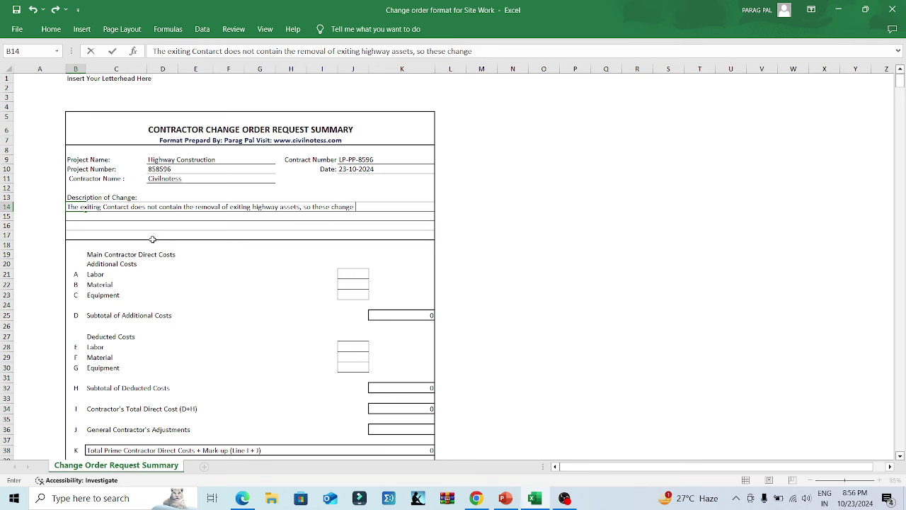
{"action": "type", "text": "order is for the removav"}
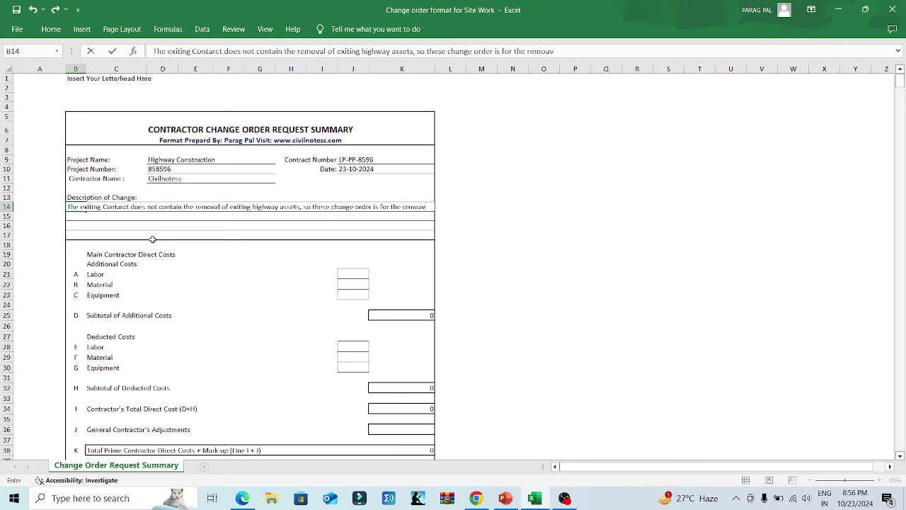
{"action": "key", "text": "BackSpace"}
{"action": "key", "text": "BackSpace"}
{"action": "type", "text": "val of"}
Step: Type the second line 'exiting highway assets which required for Main and Sub contractor'
{"action": "left_click", "coordinate": [315, 247]}
{"action": "left_click", "coordinate": [113, 206]}
{"action": "left_click", "coordinate": [74, 214]}
{"action": "type", "text": "e"}
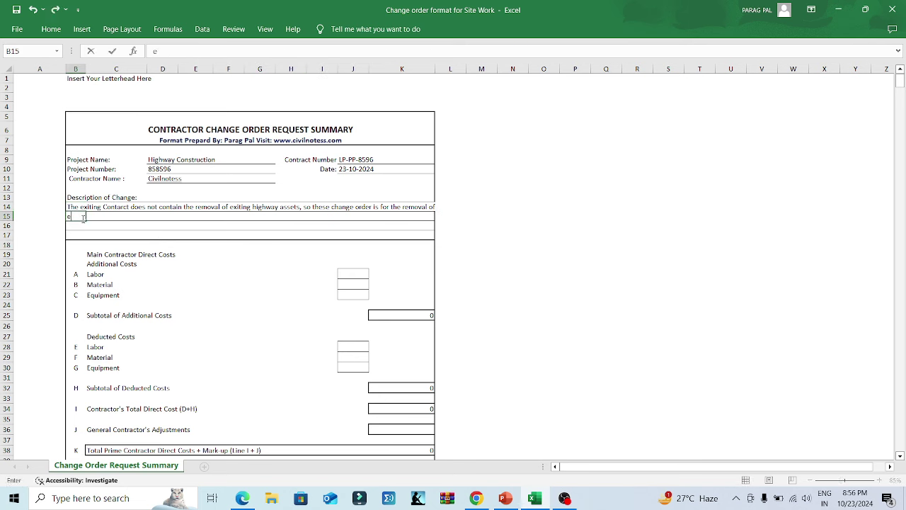
{"action": "type", "text": "xitng"}
{"action": "key", "text": "BackSpace"}
{"action": "type", "text": "ing highway assets "}
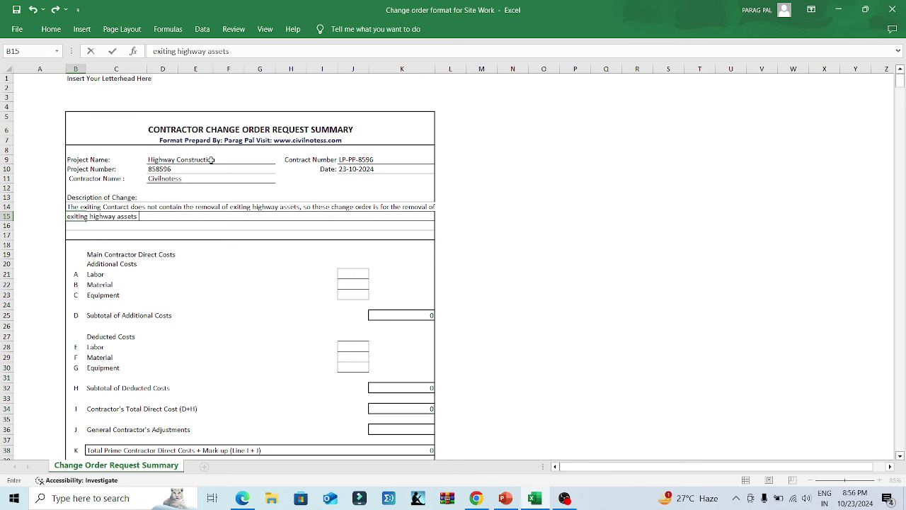
{"action": "type", "text": "which required for"}
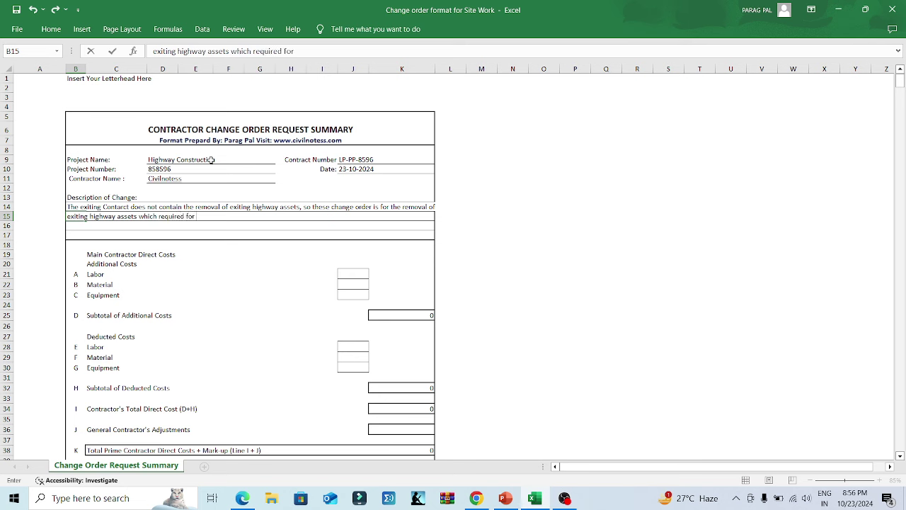
{"action": "type", "text": " Mian"}
{"action": "key", "text": "BackSpace"}
{"action": "key", "text": "BackSpace"}
{"action": "type", "text": "in and Sub con"}
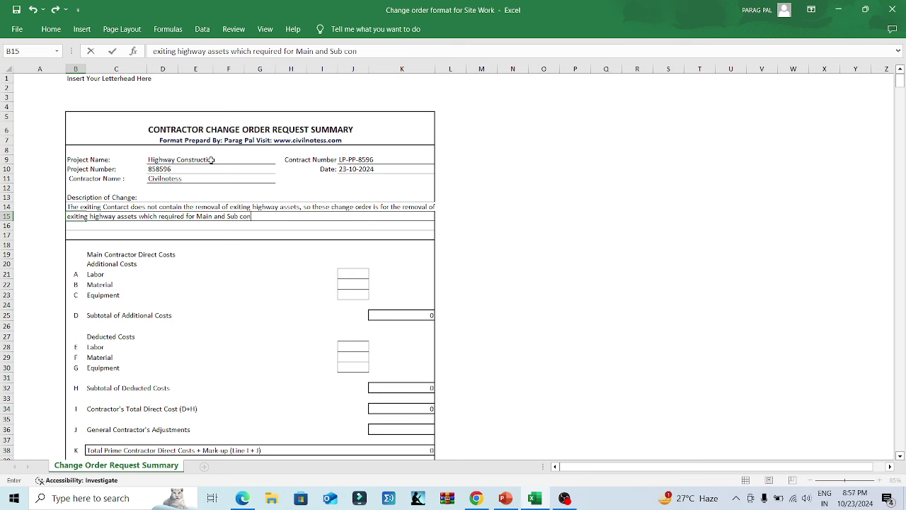
{"action": "type", "text": "tractor."}
Step: Widen column K so the form reaches the description's right edge
{"action": "left_click", "coordinate": [498, 234]}
{"action": "left_click", "coordinate": [445, 230]}
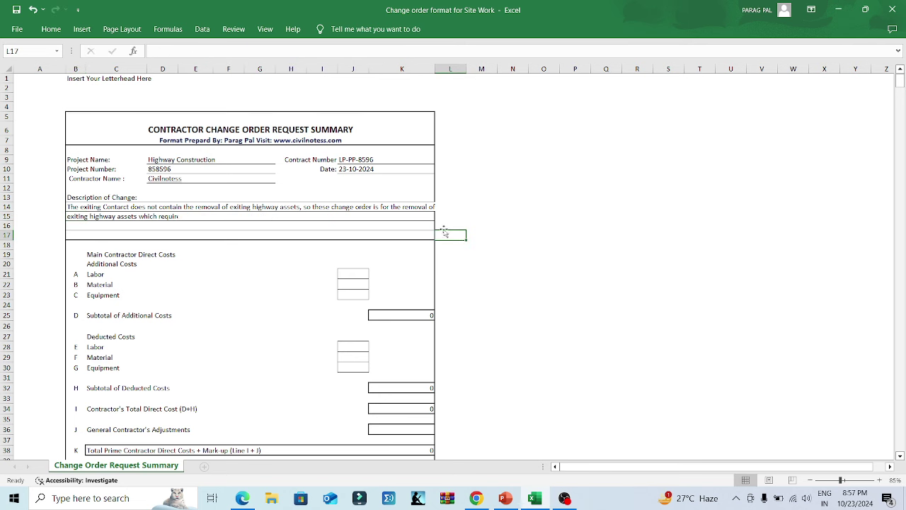
{"action": "double_click", "coordinate": [430, 69]}
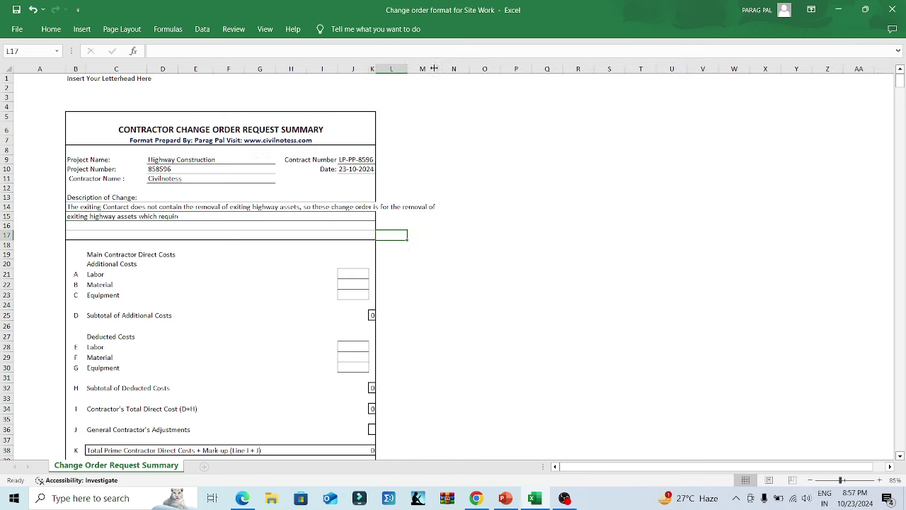
{"action": "left_click", "coordinate": [375, 69]}
{"action": "left_click_drag", "start_coordinate": [376, 69], "coordinate": [446, 69]}
{"action": "left_click", "coordinate": [415, 128]}
{"action": "left_click", "coordinate": [464, 160]}
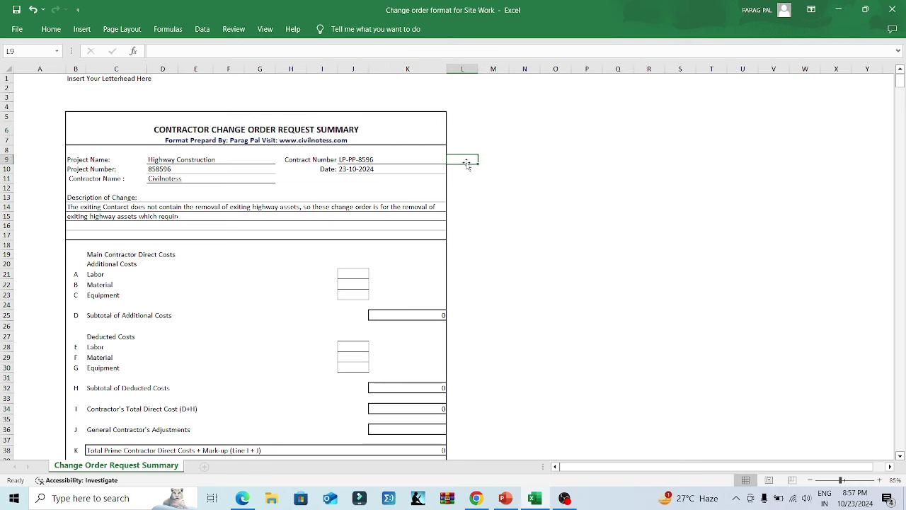
Step: Select all of B15's second description line in the formula bar
{"action": "left_click", "coordinate": [168, 213]}
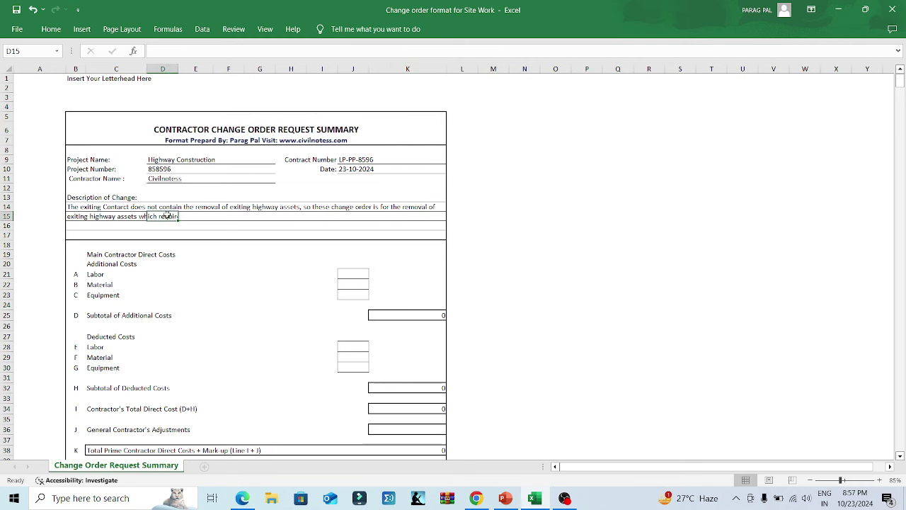
{"action": "left_click", "coordinate": [397, 262]}
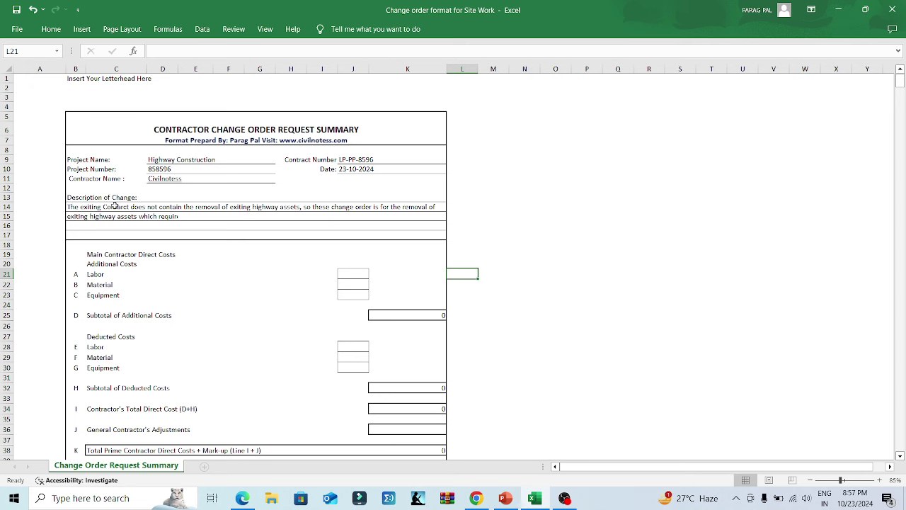
{"action": "left_click", "coordinate": [75, 216]}
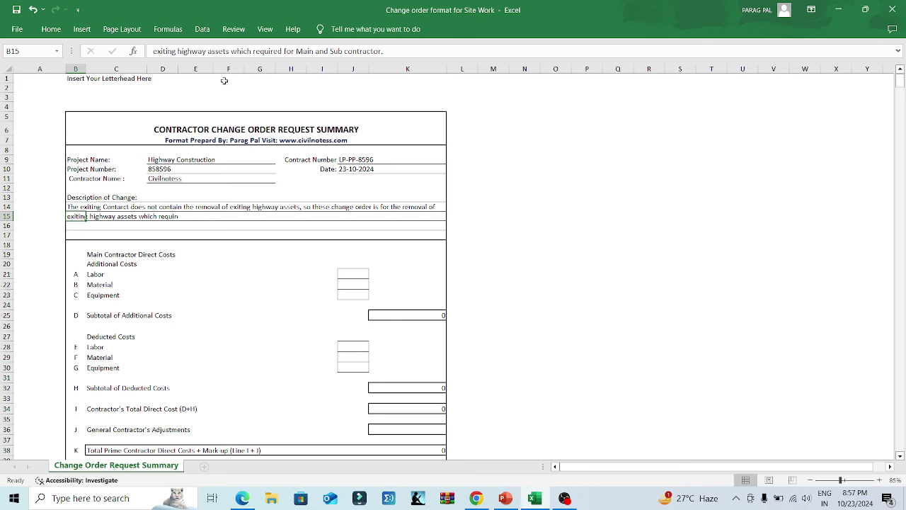
{"action": "left_click_drag", "start_coordinate": [394, 51], "coordinate": [153, 51]}
{"action": "key", "text": "ctrl+c"}
Step: Cut row 15's text, then merge B14:K17 with wrapped, middle-aligned text
{"action": "key", "text": "BackSpace"}
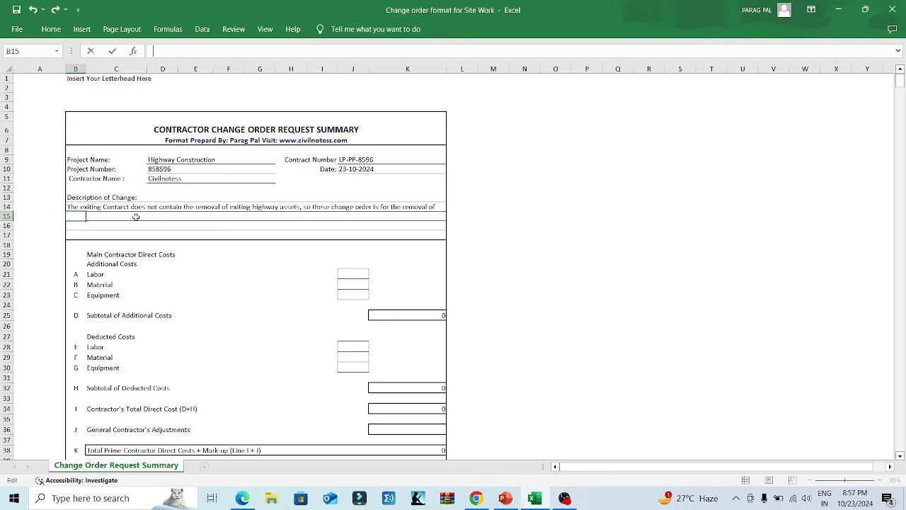
{"action": "left_click", "coordinate": [136, 217]}
{"action": "left_click", "coordinate": [72, 205]}
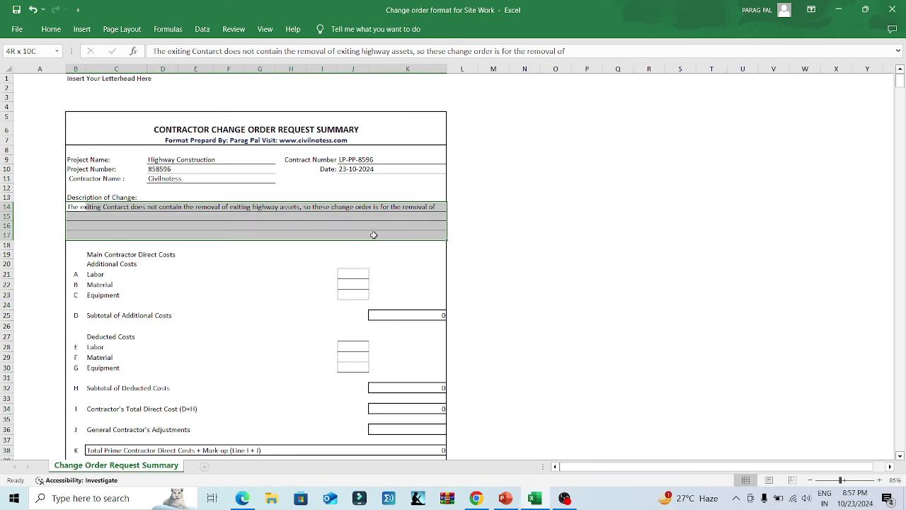
{"action": "left_click", "coordinate": [51, 29]}
{"action": "left_click", "coordinate": [350, 70]}
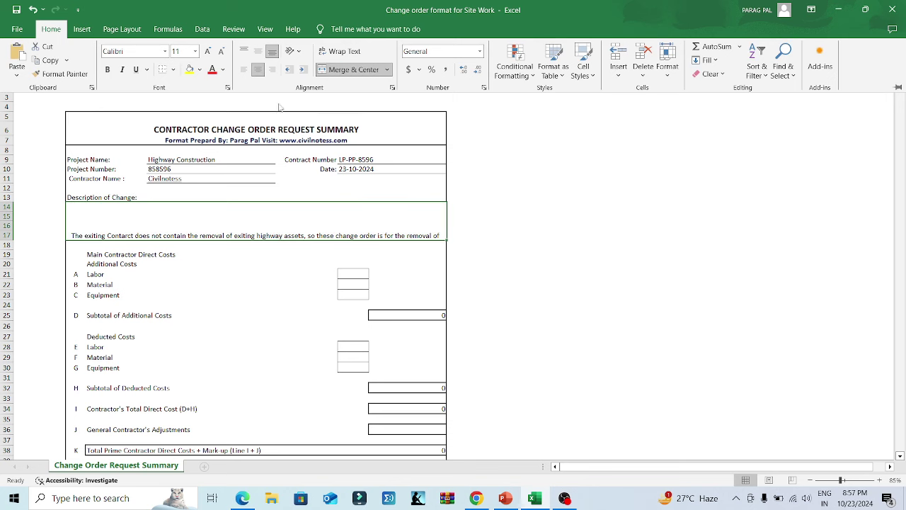
{"action": "left_click", "coordinate": [339, 51]}
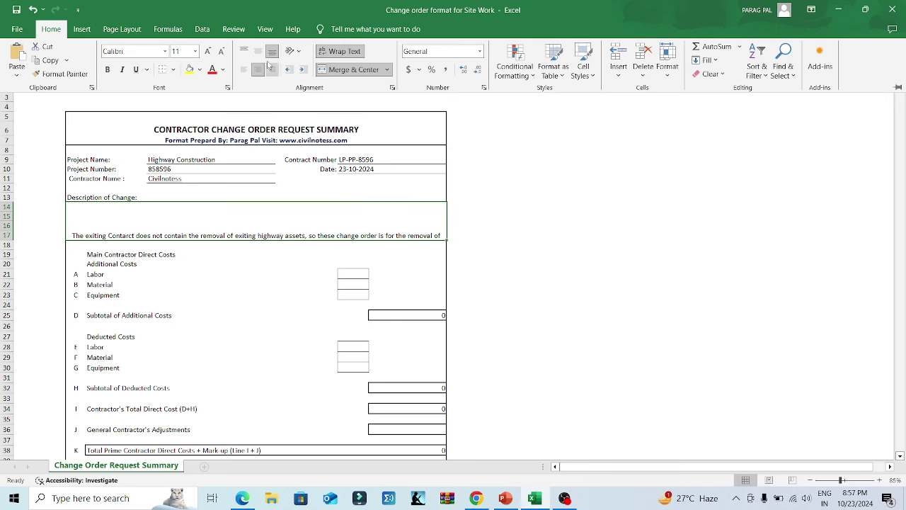
{"action": "left_click", "coordinate": [259, 53]}
{"action": "left_click", "coordinate": [244, 50]}
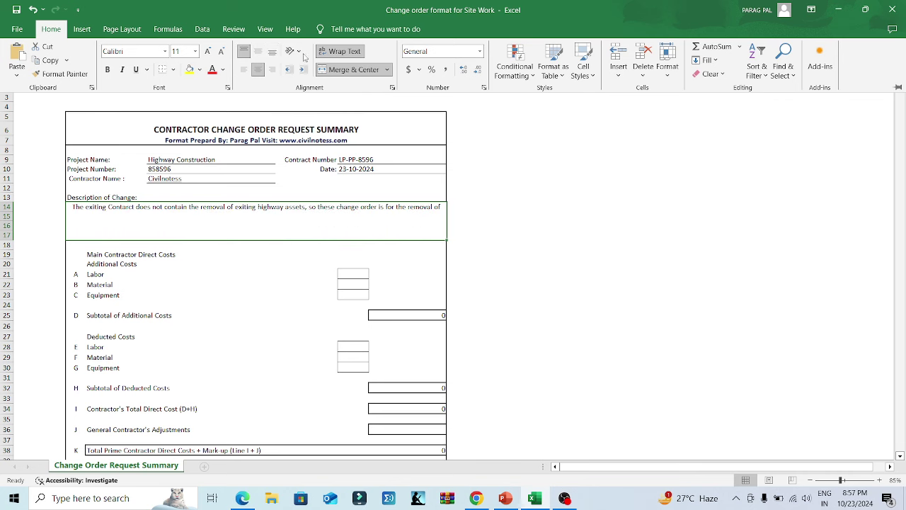
{"action": "left_click", "coordinate": [258, 51]}
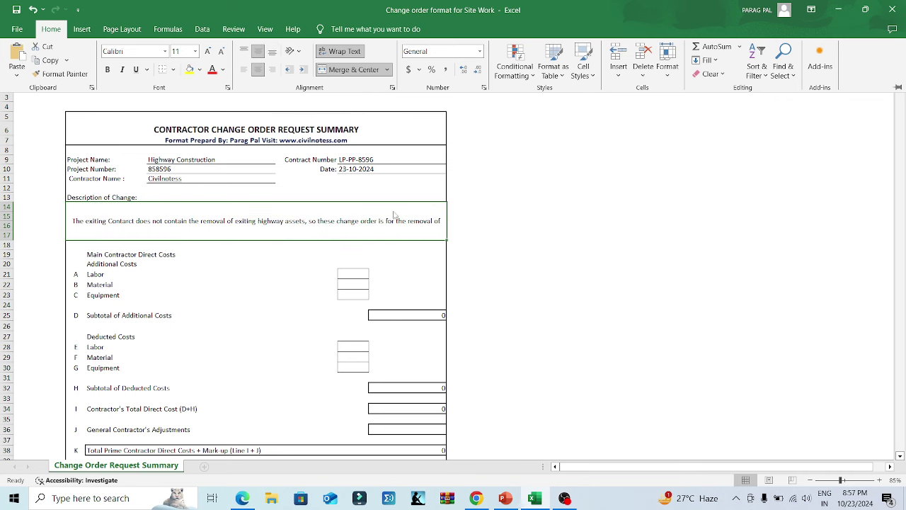
{"action": "left_click", "coordinate": [418, 225]}
Step: Paste the second line into the merged description and give it Outside Borders
{"action": "left_click", "coordinate": [582, 50]}
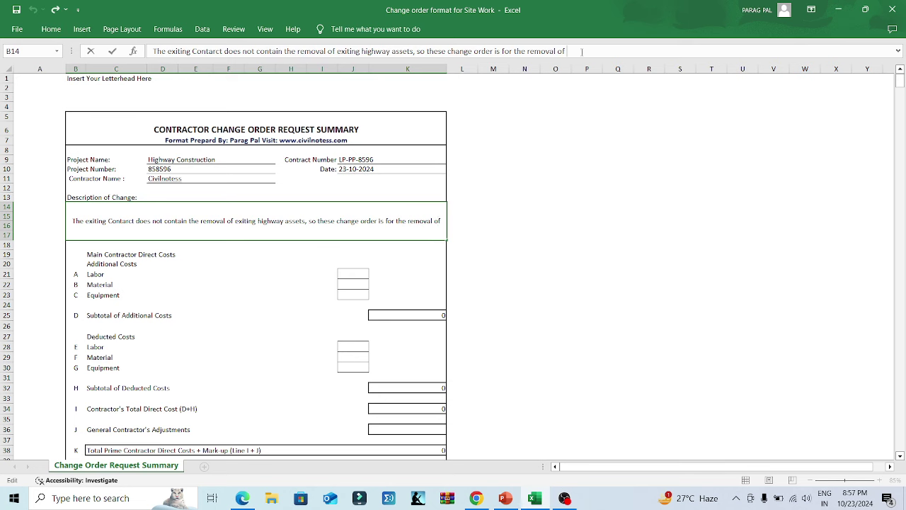
{"action": "key", "text": "ctrl+v"}
{"action": "left_click", "coordinate": [524, 273]}
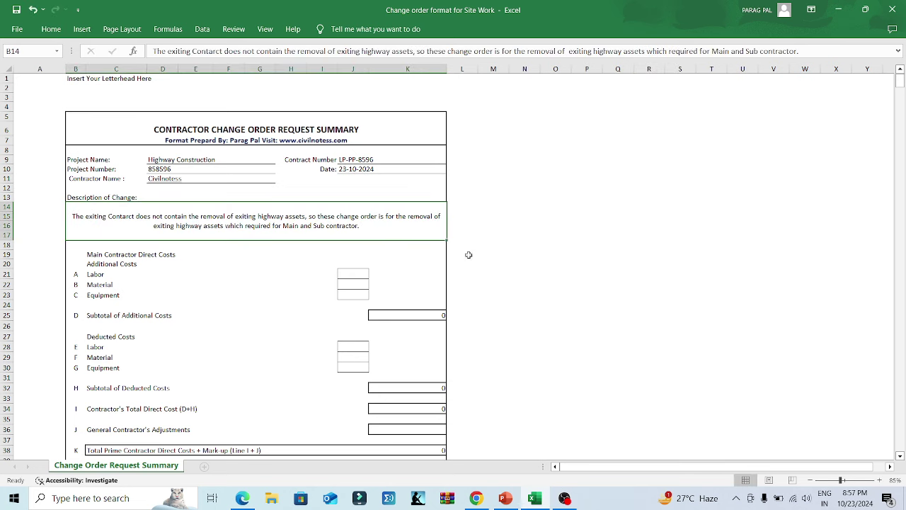
{"action": "left_click", "coordinate": [266, 221]}
{"action": "left_click", "coordinate": [51, 29]}
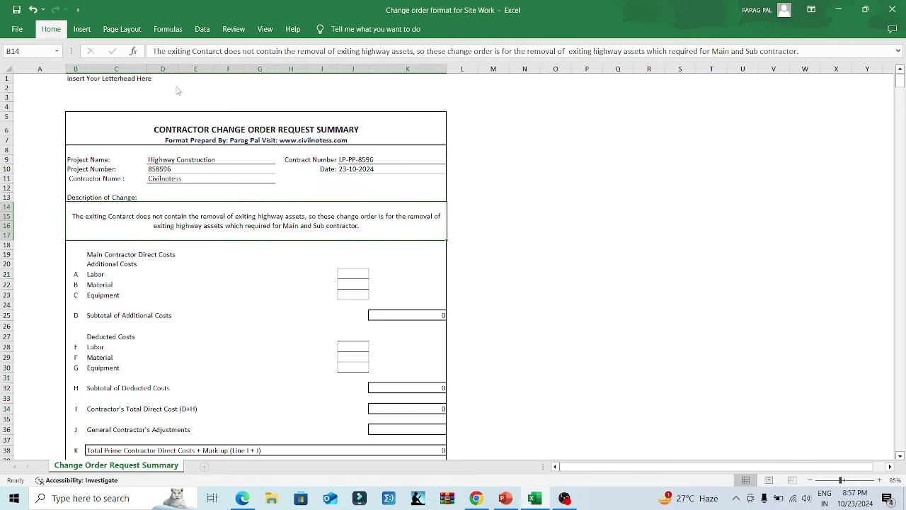
{"action": "left_click", "coordinate": [172, 69]}
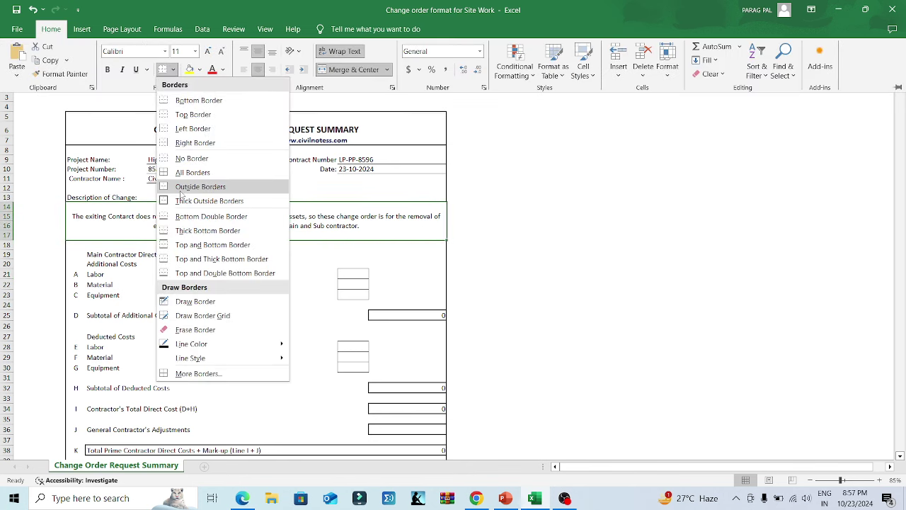
{"action": "left_click", "coordinate": [183, 191]}
Step: Apply Thick Outside Borders around the whole form B5:K56
{"action": "left_click_drag", "start_coordinate": [71, 114], "coordinate": [378, 308]}
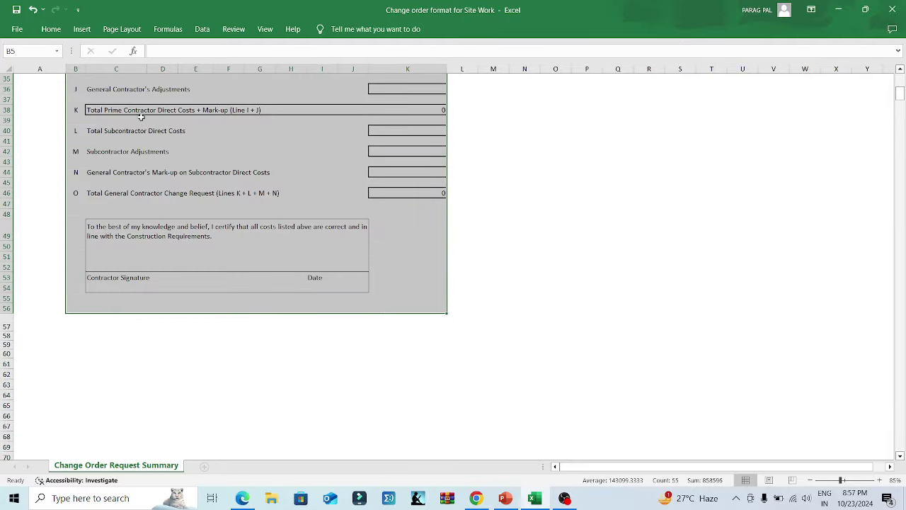
{"action": "left_click", "coordinate": [52, 30]}
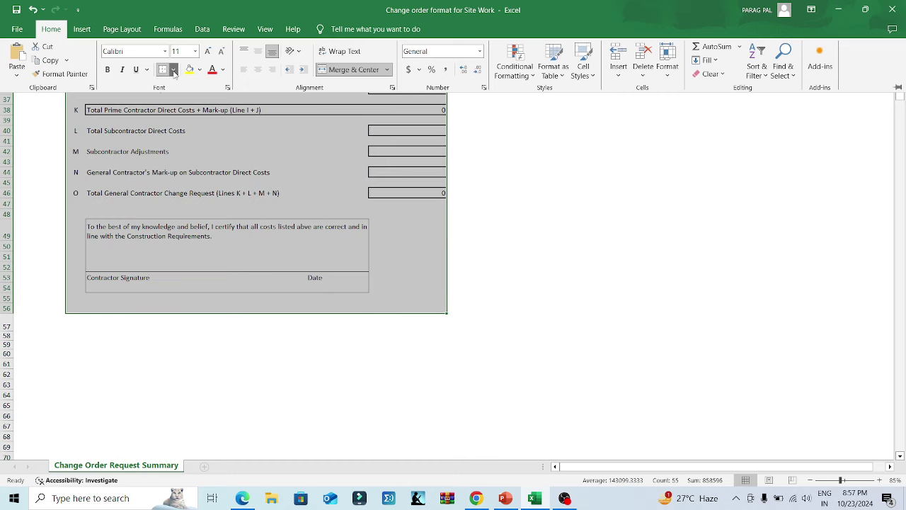
{"action": "left_click", "coordinate": [173, 69]}
{"action": "left_click", "coordinate": [186, 201]}
{"action": "scroll", "coordinate": [459, 253], "scroll_direction": "up", "scroll_amount": 10}
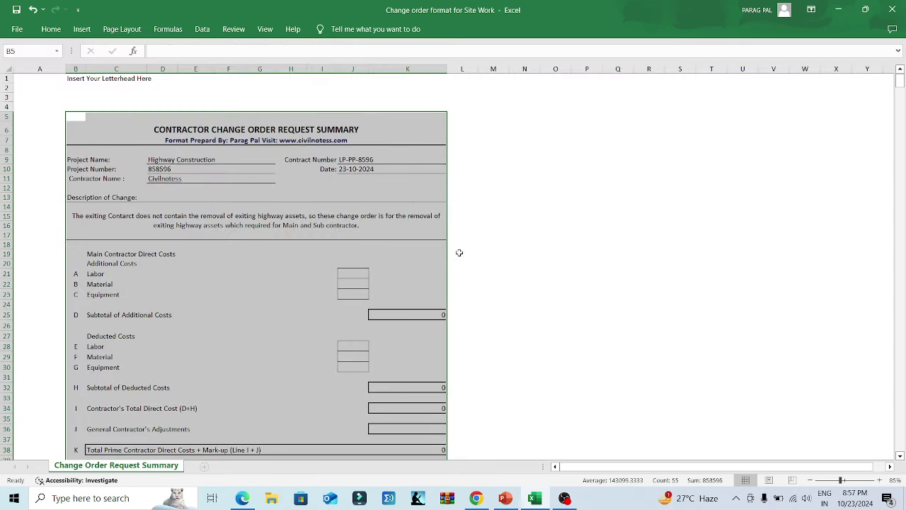
{"action": "left_click", "coordinate": [232, 296]}
{"action": "left_click", "coordinate": [327, 298]}
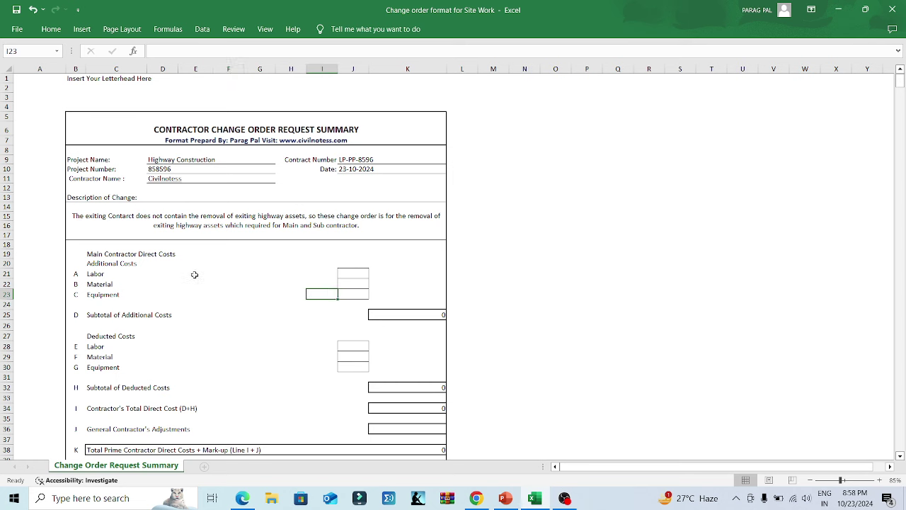
{"action": "left_click", "coordinate": [86, 196]}
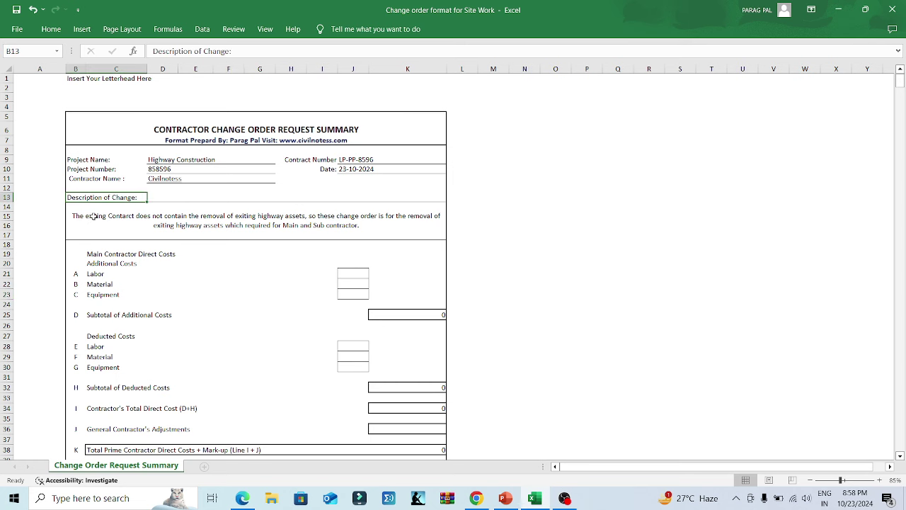
{"action": "left_click", "coordinate": [353, 273]}
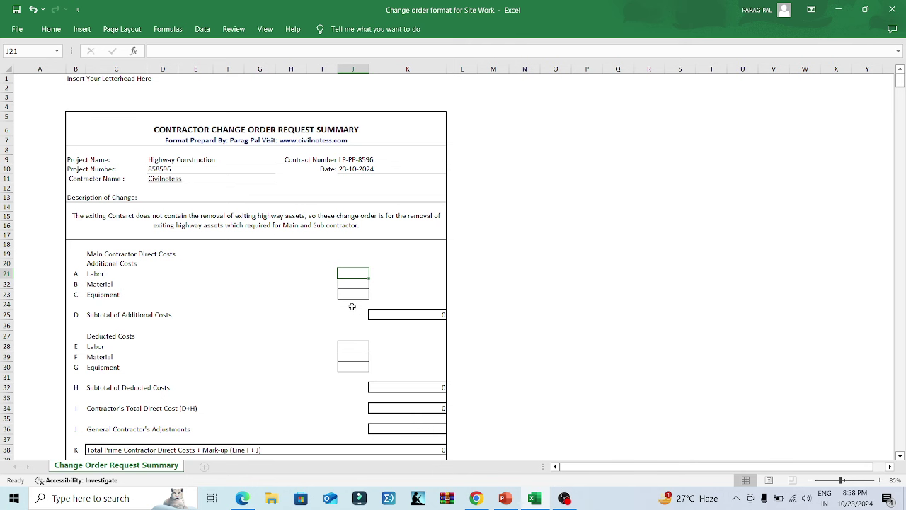
Step: Enter Labor 2000000, Material 1000000 and Equipment 4500000 as additional costs
{"action": "type", "text": "2"}
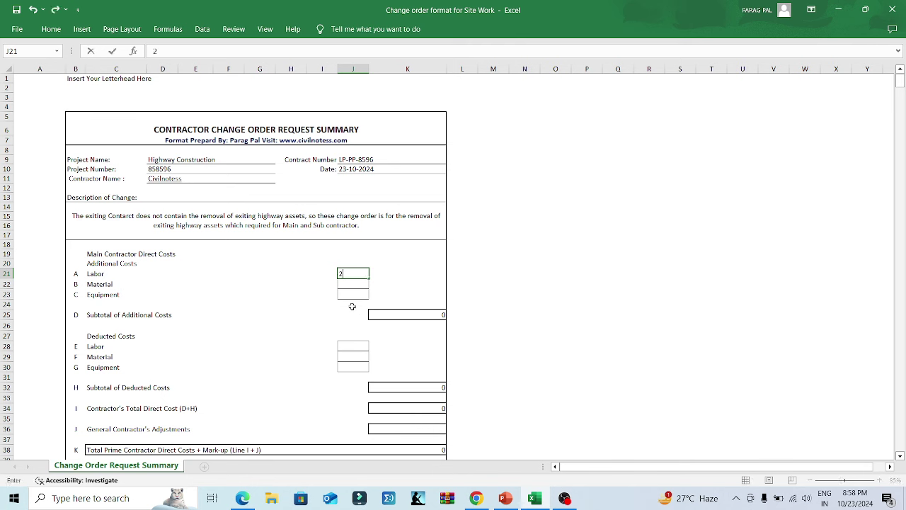
{"action": "type", "text": "000000"}
{"action": "key", "text": "Return"}
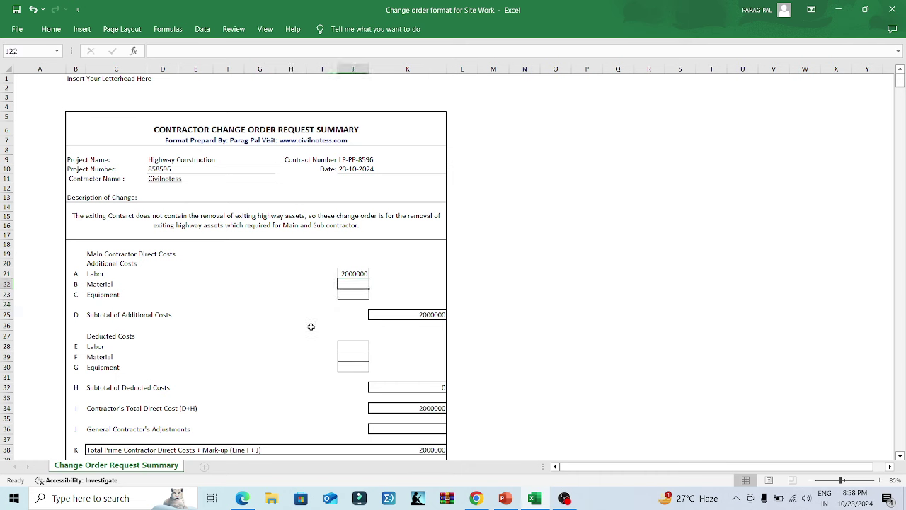
{"action": "type", "text": "1000000"}
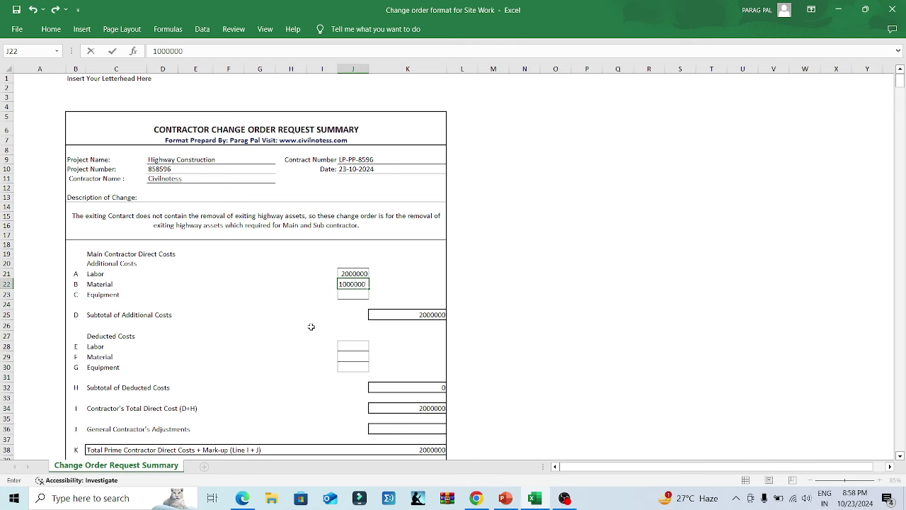
{"action": "key", "text": "Return"}
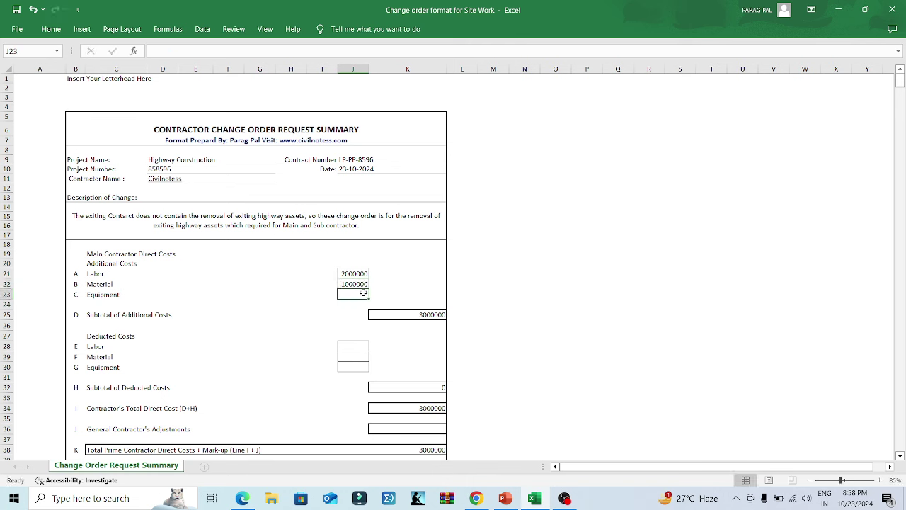
{"action": "type", "text": "4500000"}
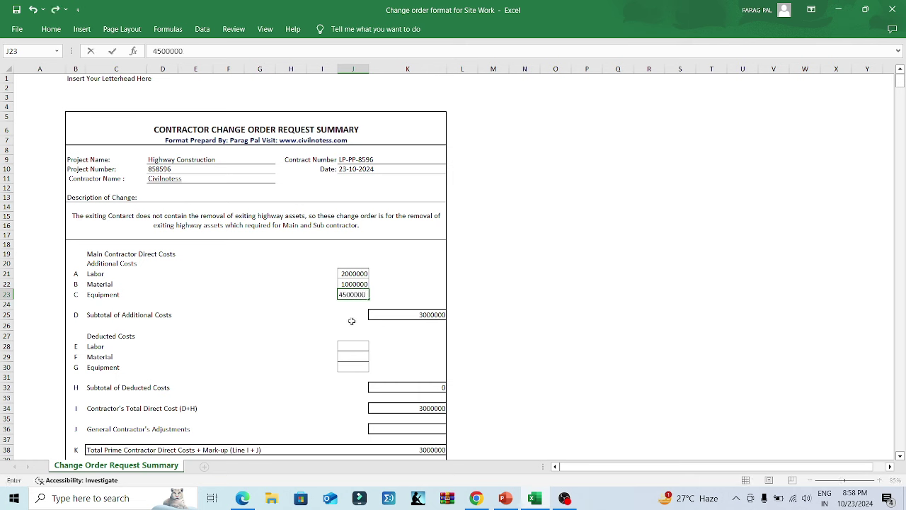
{"action": "left_click", "coordinate": [351, 322]}
Step: Select the Labor, Material and Equipment amounts in J21:J23
{"action": "left_click", "coordinate": [412, 315]}
{"action": "left_click_drag", "start_coordinate": [354, 273], "coordinate": [355, 296]}
{"action": "right_click", "coordinate": [79, 26]}
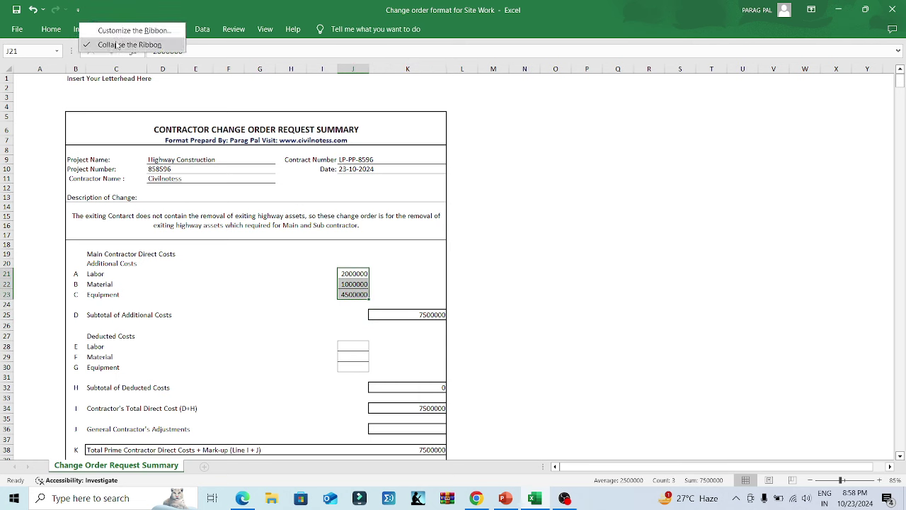
Step: Pin the ribbon, add subtotal K25 to the selection, and open More Number Formats
{"action": "left_click", "coordinate": [117, 44]}
{"action": "left_click", "coordinate": [428, 366], "text": "ctrl"}
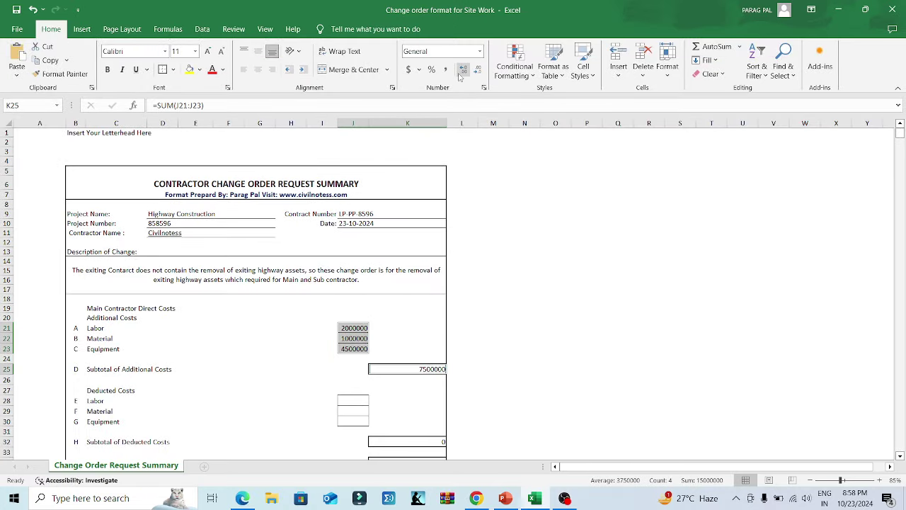
{"action": "left_click", "coordinate": [418, 70]}
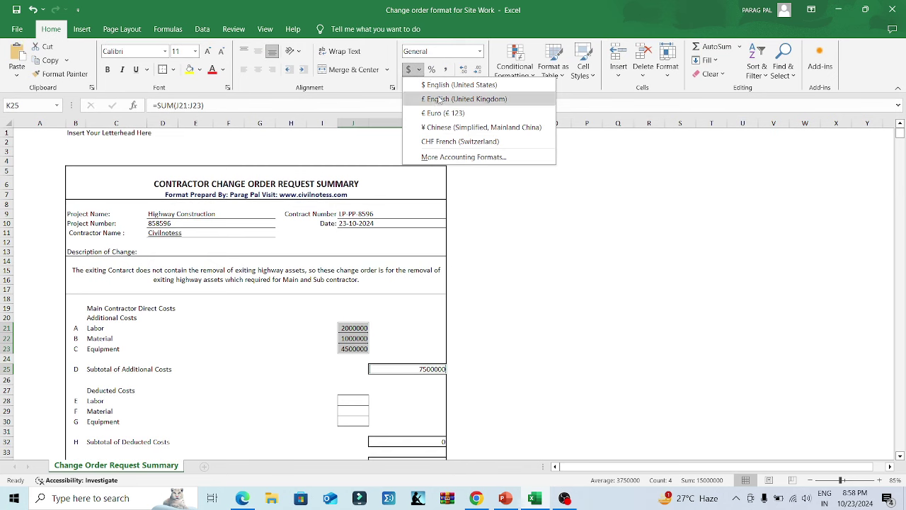
{"action": "left_click", "coordinate": [479, 51]}
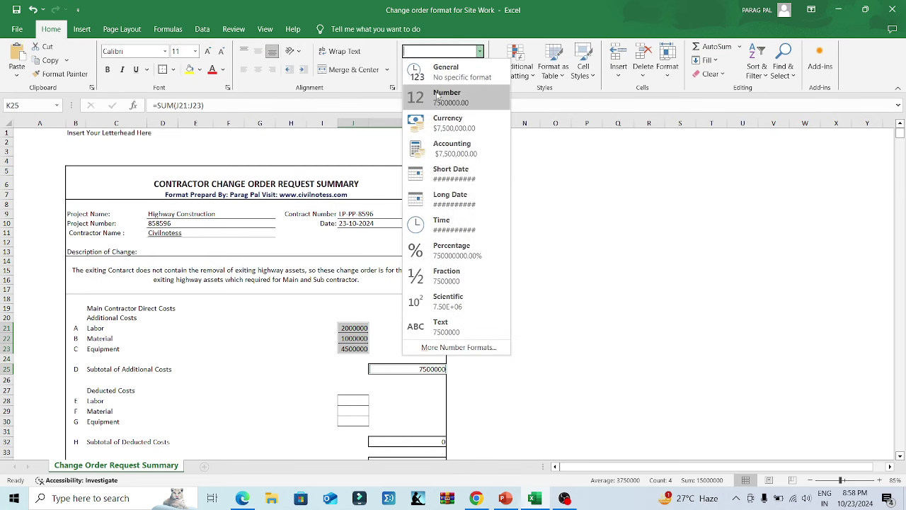
{"action": "left_click", "coordinate": [453, 348]}
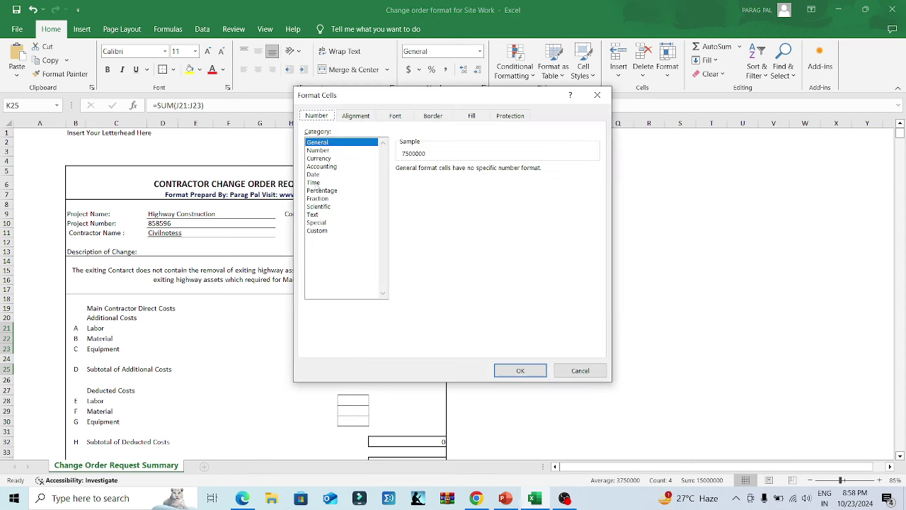
Step: Apply the Accounting format with the INR currency symbol
{"action": "left_click", "coordinate": [322, 167]}
{"action": "left_click", "coordinate": [595, 184]}
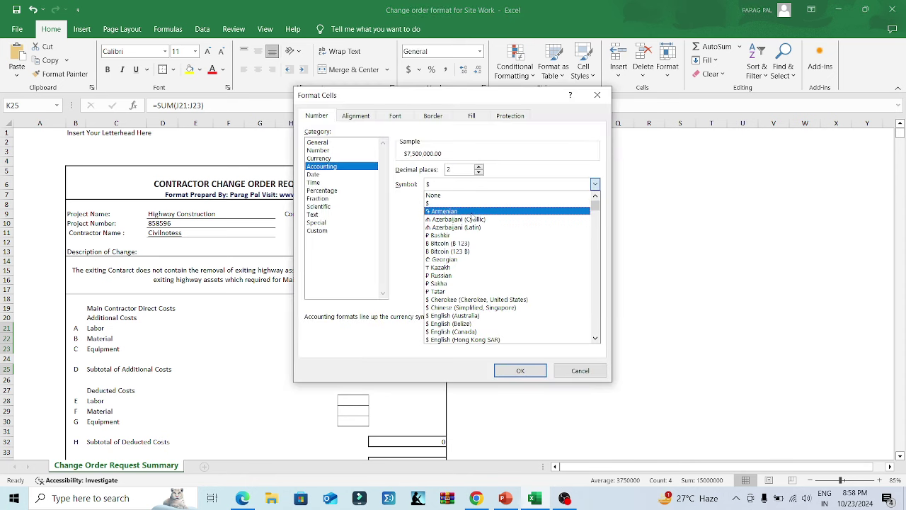
{"action": "scroll", "coordinate": [471, 218], "scroll_direction": "down", "scroll_amount": 7}
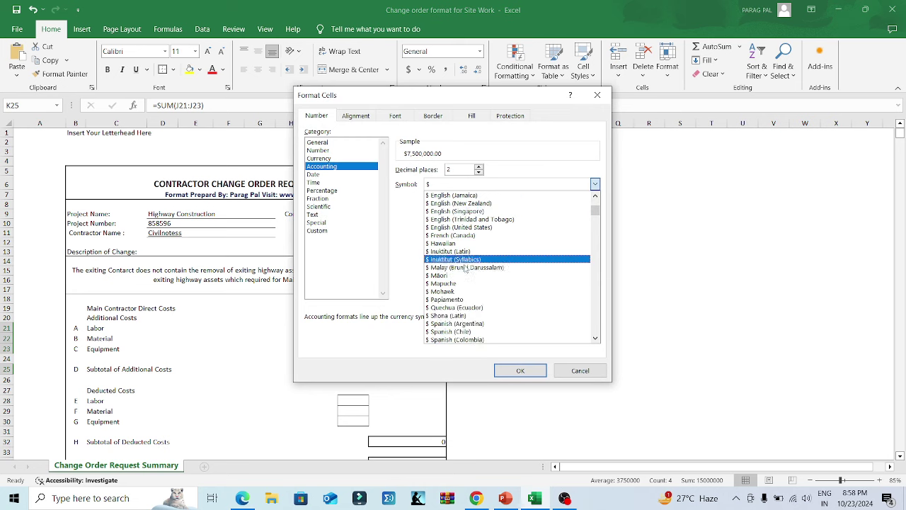
{"action": "scroll", "coordinate": [465, 269], "scroll_direction": "down", "scroll_amount": 9}
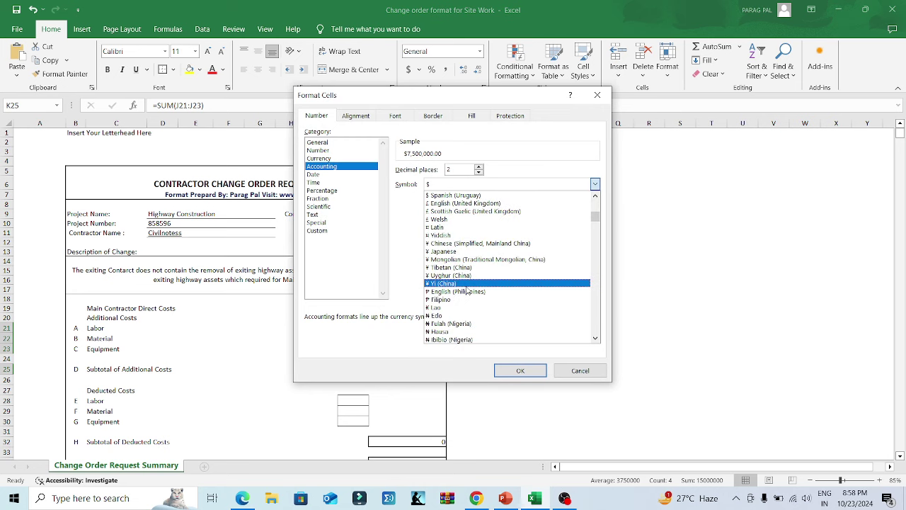
{"action": "scroll", "coordinate": [467, 289], "scroll_direction": "down", "scroll_amount": 4}
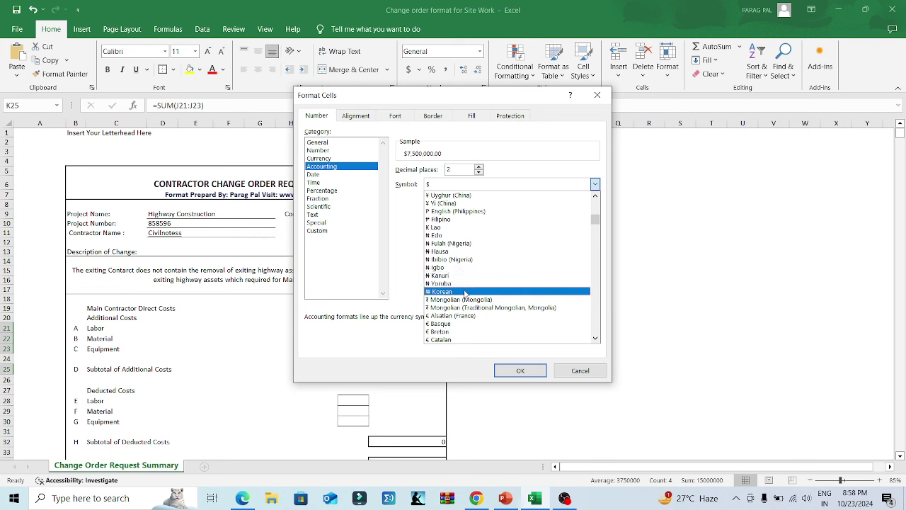
{"action": "scroll", "coordinate": [465, 293], "scroll_direction": "down", "scroll_amount": 5}
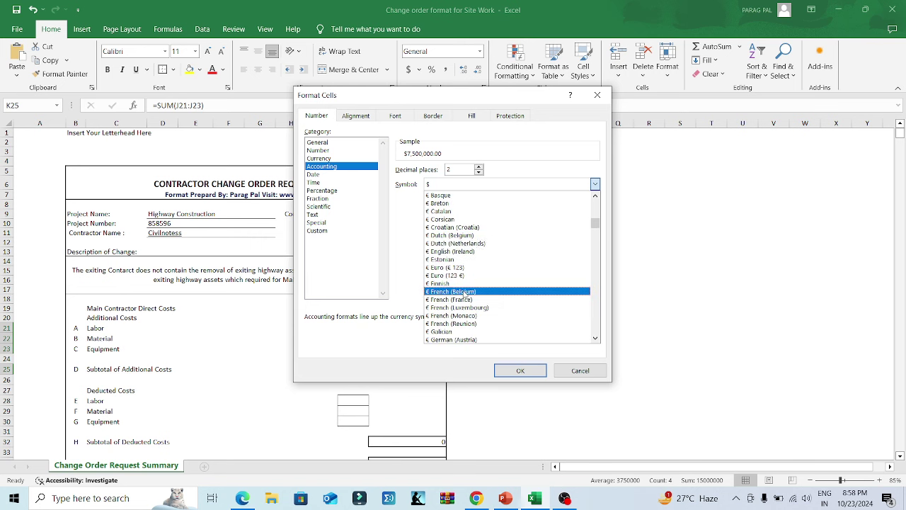
{"action": "scroll", "coordinate": [465, 293], "scroll_direction": "down", "scroll_amount": 6}
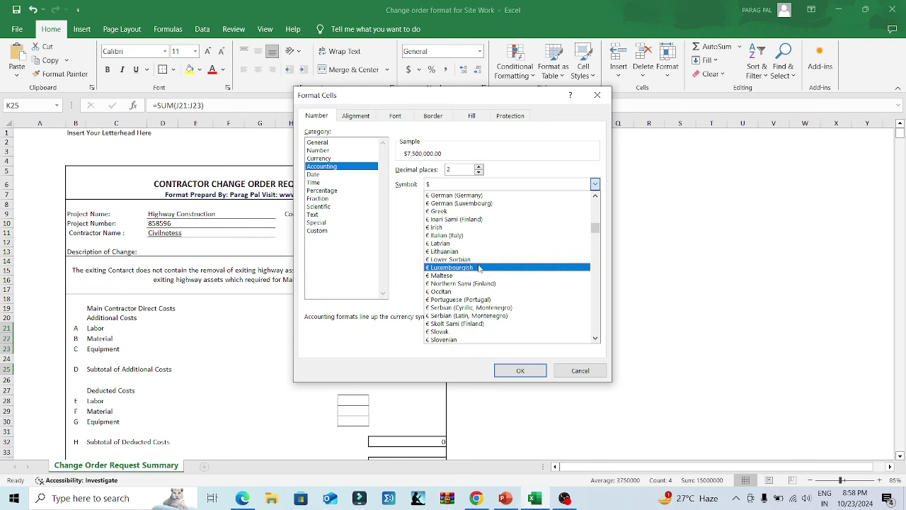
{"action": "key", "text": "i"}
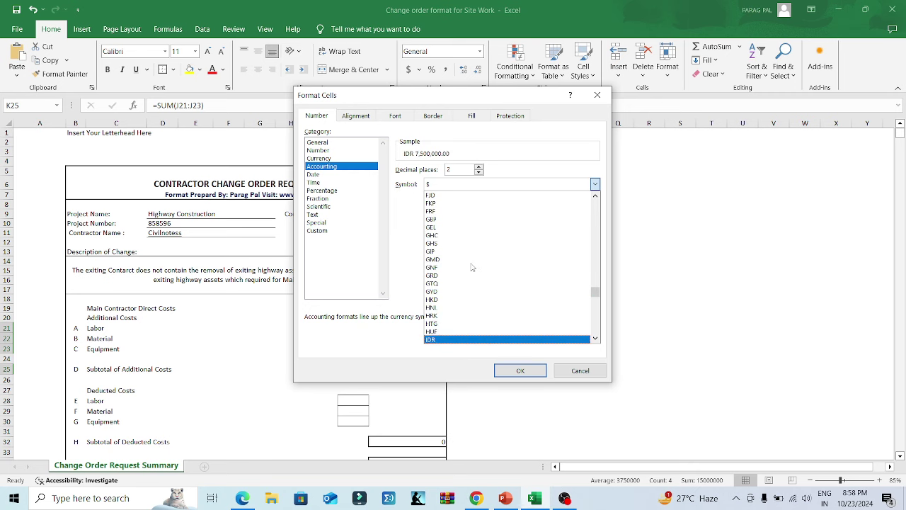
{"action": "key", "text": "i"}
{"action": "key", "text": "i"}
{"action": "key", "text": "i"}
{"action": "key", "text": "i"}
{"action": "key", "text": "i"}
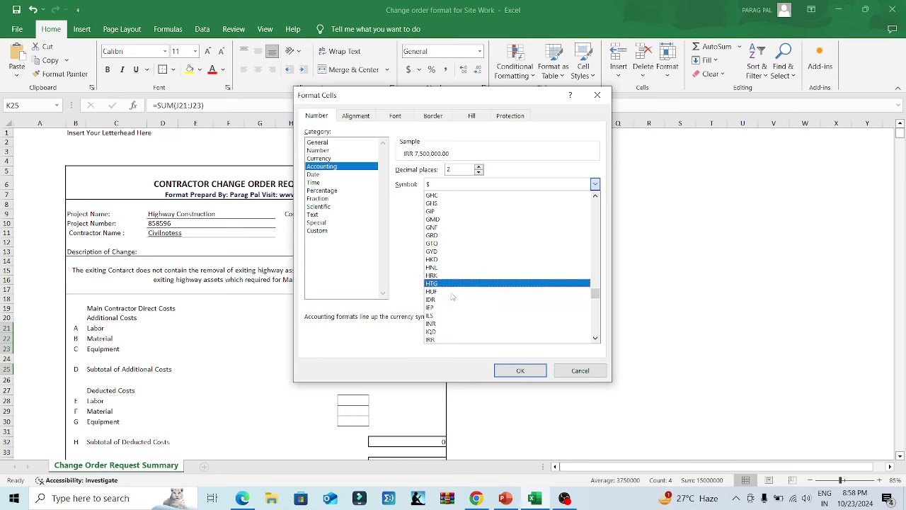
{"action": "left_click", "coordinate": [454, 323]}
{"action": "left_click", "coordinate": [507, 370]}
Step: Autofit column J so INR 2,000,000.00, 1,000,000.00 and 4,500,000.00 show in full, then select J28
{"action": "left_click", "coordinate": [512, 360]}
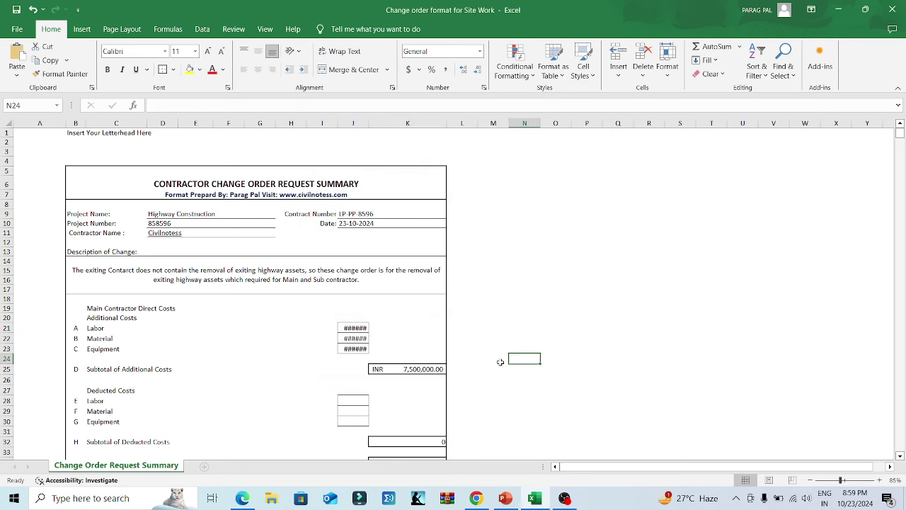
{"action": "double_click", "coordinate": [365, 124]}
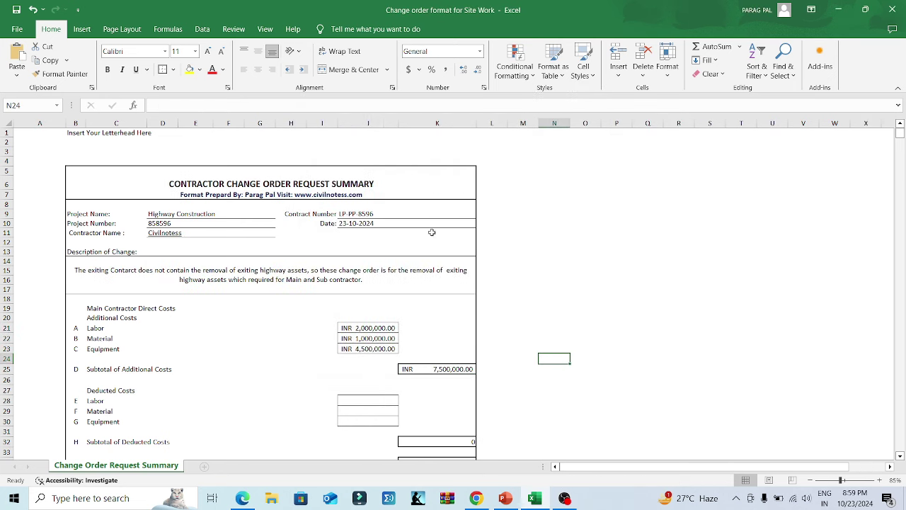
{"action": "left_click", "coordinate": [576, 317]}
{"action": "scroll", "coordinate": [428, 353], "scroll_direction": "down", "scroll_amount": 2}
{"action": "left_click", "coordinate": [430, 357]}
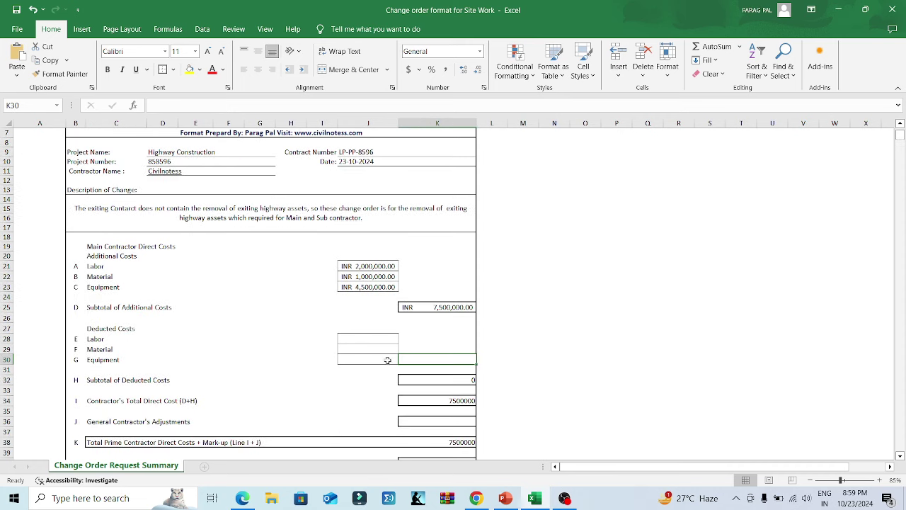
{"action": "left_click", "coordinate": [361, 341]}
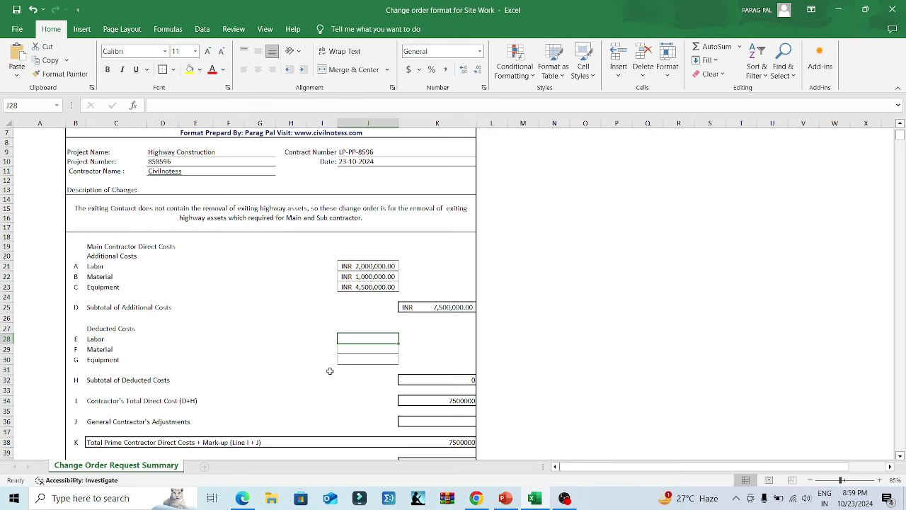
Step: Enter deducted Labor -100000 and Material -150000, fixing the Material typo
{"action": "type", "text": "-1000"}
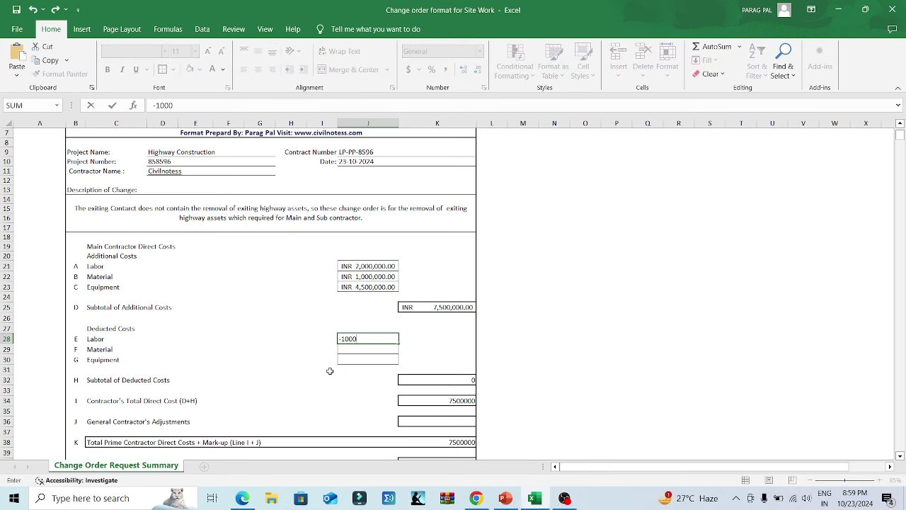
{"action": "type", "text": "00"}
{"action": "key", "text": "Return"}
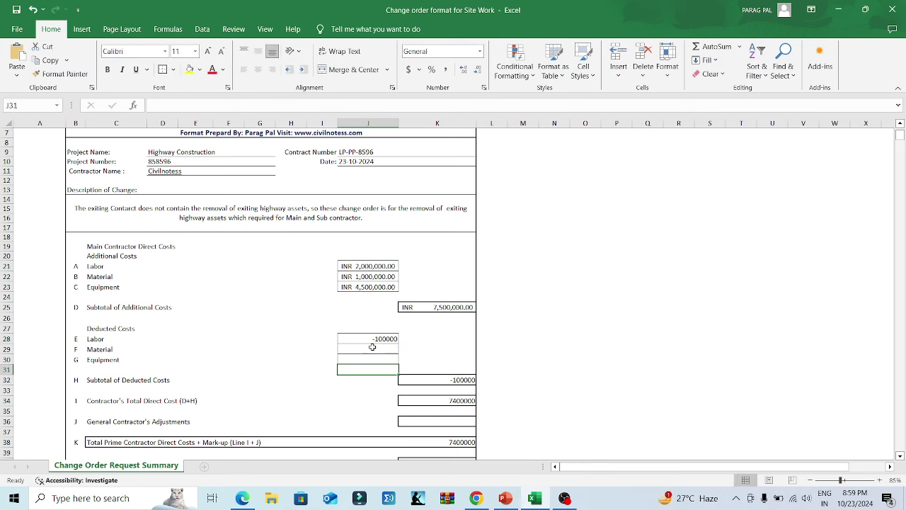
{"action": "left_click", "coordinate": [376, 347]}
{"action": "type", "text": "-1500000"}
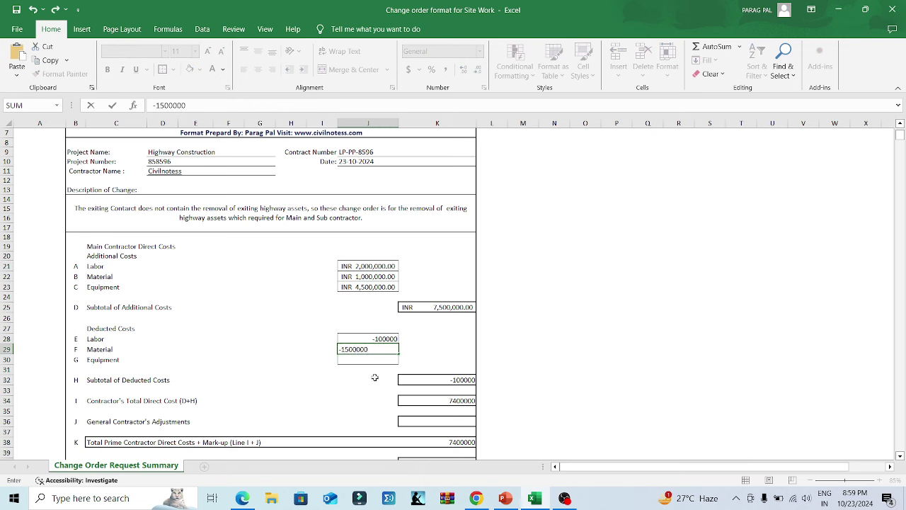
{"action": "left_click", "coordinate": [375, 378]}
{"action": "left_click", "coordinate": [368, 351]}
{"action": "left_click", "coordinate": [196, 106]}
{"action": "key", "text": "BackSpace"}
{"action": "key", "text": "Return"}
Step: Enter deducted Equipment -300000 and copy J22's INR accounting format
{"action": "type", "text": "-"}
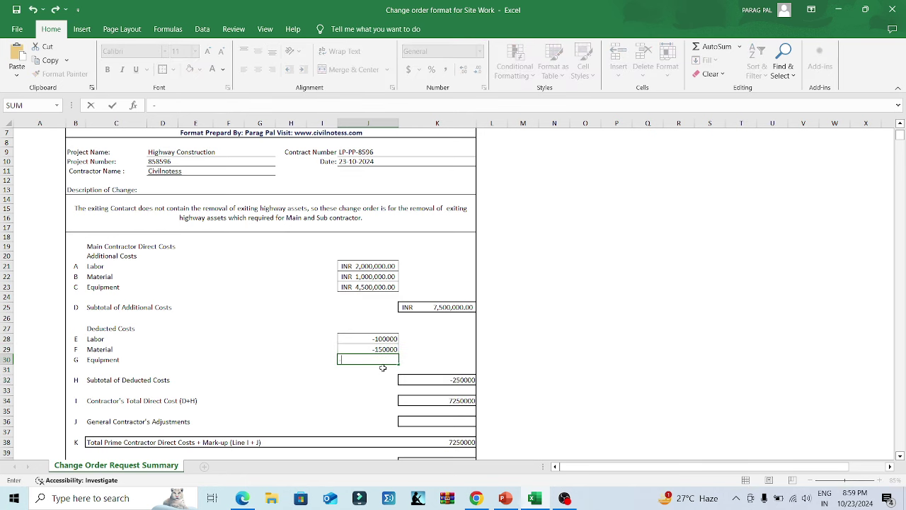
{"action": "type", "text": "300000"}
{"action": "left_click", "coordinate": [336, 376]}
{"action": "left_click", "coordinate": [378, 360]}
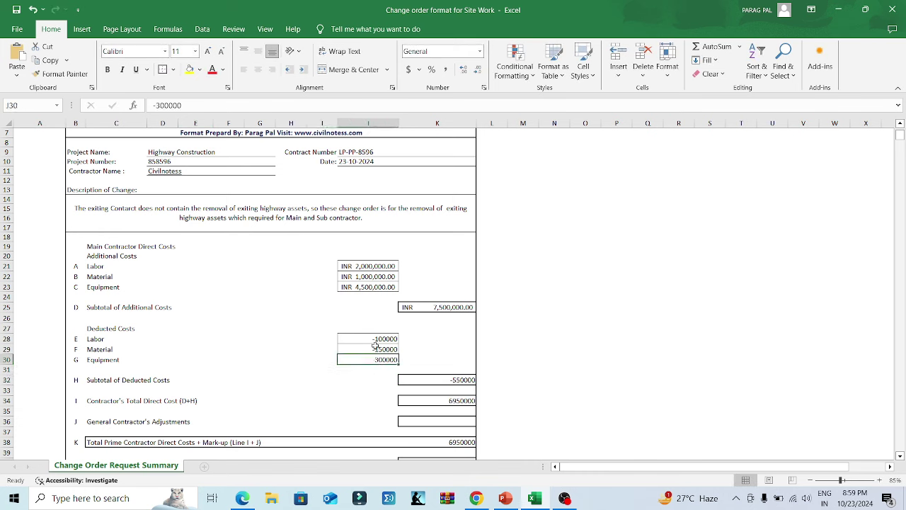
{"action": "left_click", "coordinate": [376, 273]}
{"action": "left_click", "coordinate": [61, 73]}
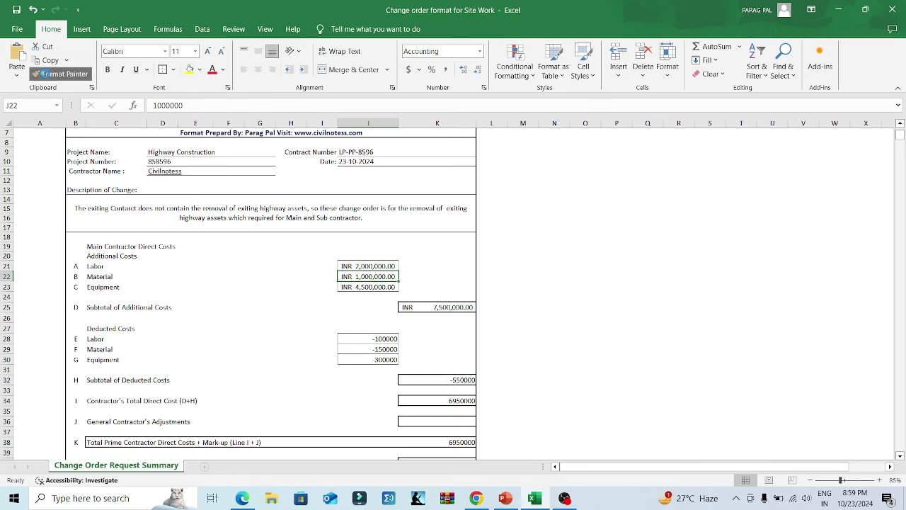
Step: Paint the INR accounting format onto the deducted Labor, Material and Equipment amounts
{"action": "left_click", "coordinate": [383, 340]}
{"action": "left_click", "coordinate": [382, 350]}
{"action": "left_click", "coordinate": [382, 359]}
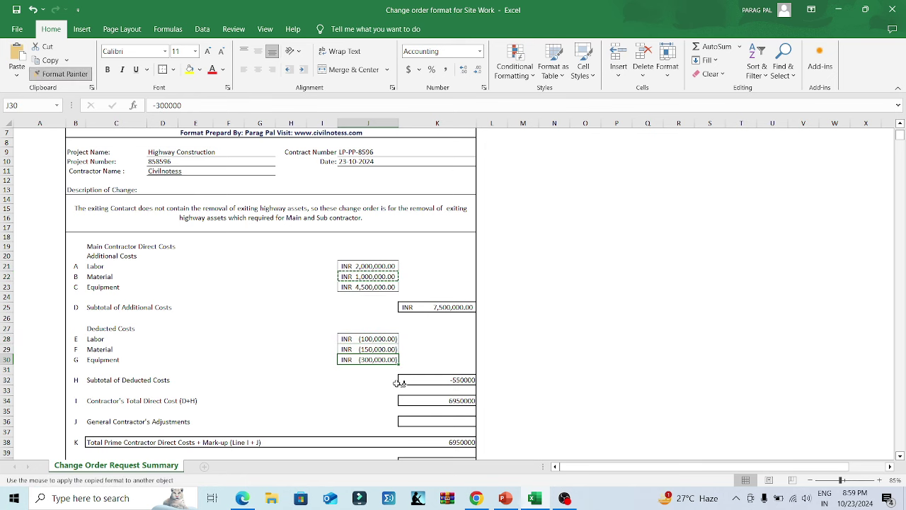
{"action": "key", "text": "Escape"}
{"action": "left_click", "coordinate": [368, 338]}
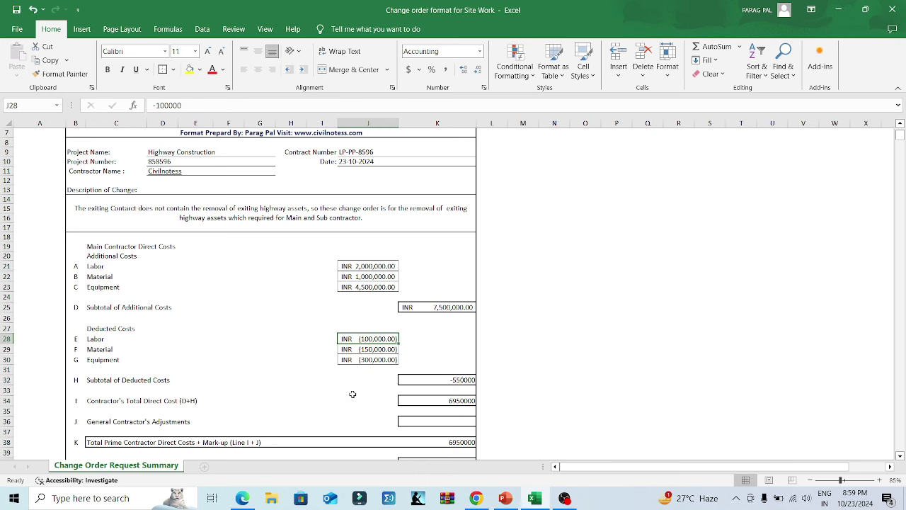
Step: Select the Subtotal of Deducted Costs and copy the equipment cost's format, then cancel
{"action": "left_click", "coordinate": [351, 393]}
{"action": "key", "text": "Up"}
{"action": "key", "text": "Up"}
{"action": "key", "text": "Up"}
{"action": "key", "text": "Up"}
{"action": "key", "text": "Up"}
{"action": "left_click", "coordinate": [220, 369]}
{"action": "left_click", "coordinate": [155, 381]}
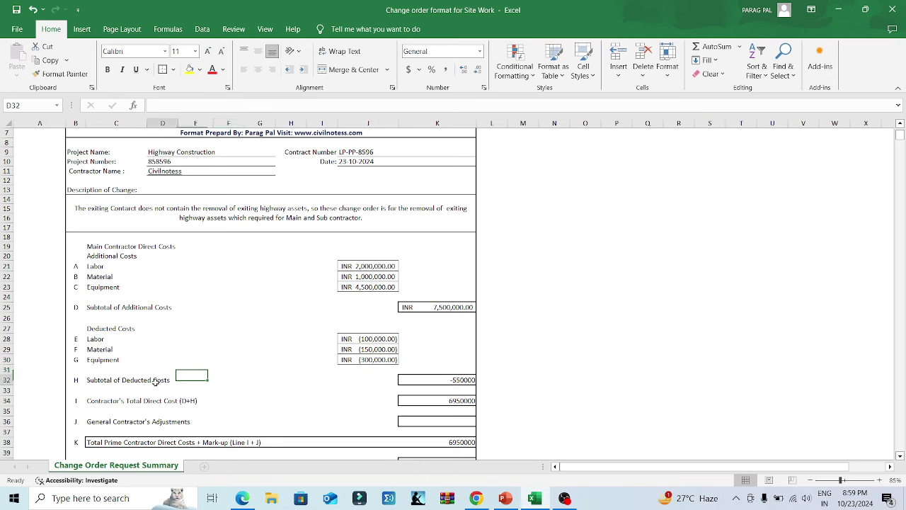
{"action": "left_click", "coordinate": [439, 381]}
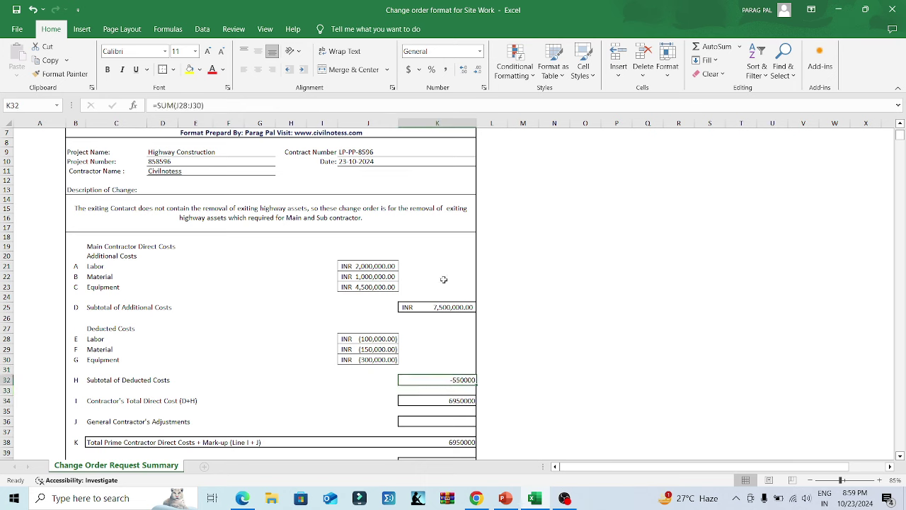
{"action": "left_click", "coordinate": [356, 288]}
{"action": "left_click", "coordinate": [59, 74]}
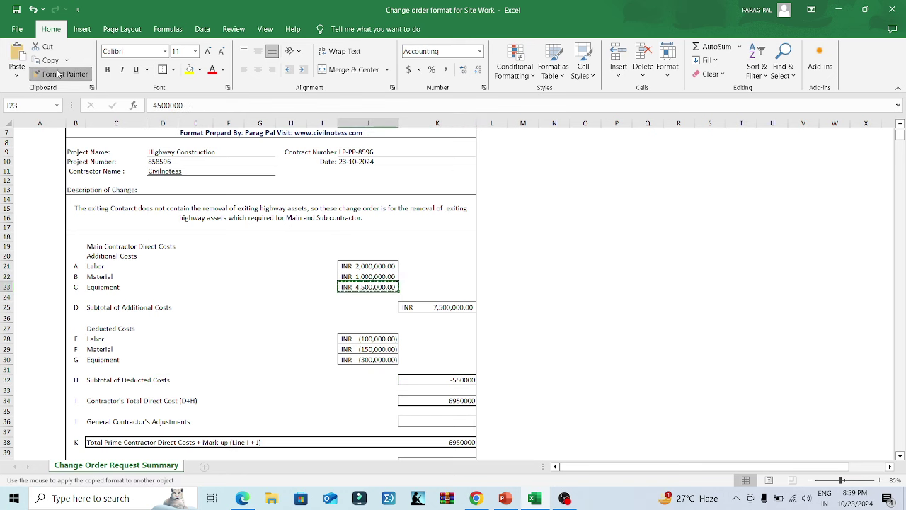
{"action": "key", "text": "Escape"}
Step: Copy the additional costs subtotal's accounting format onto the Subtotal of Deducted Costs
{"action": "left_click", "coordinate": [436, 380]}
{"action": "left_click", "coordinate": [461, 341]}
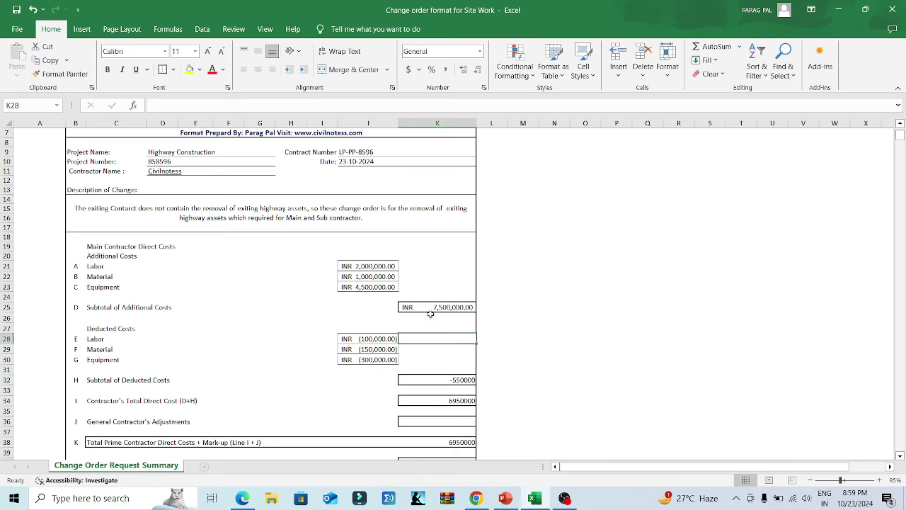
{"action": "left_click", "coordinate": [431, 310]}
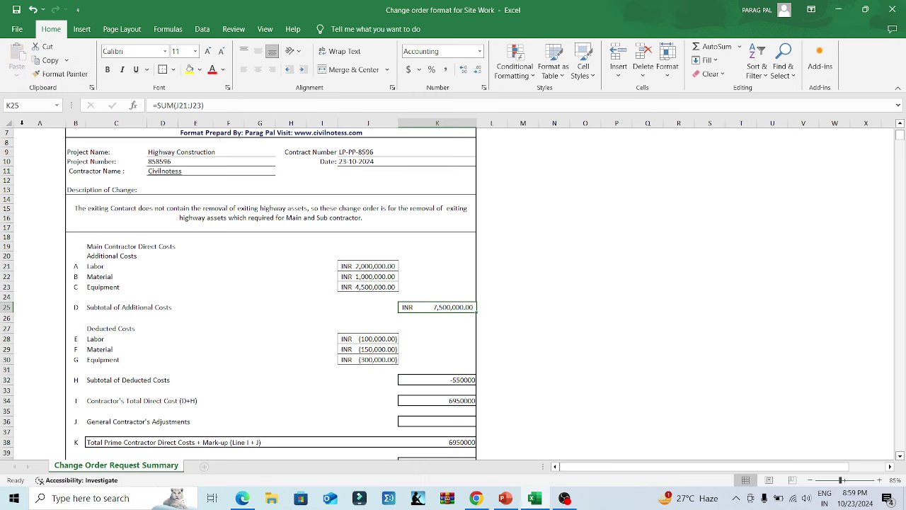
{"action": "left_click", "coordinate": [448, 377]}
{"action": "left_click", "coordinate": [439, 305]}
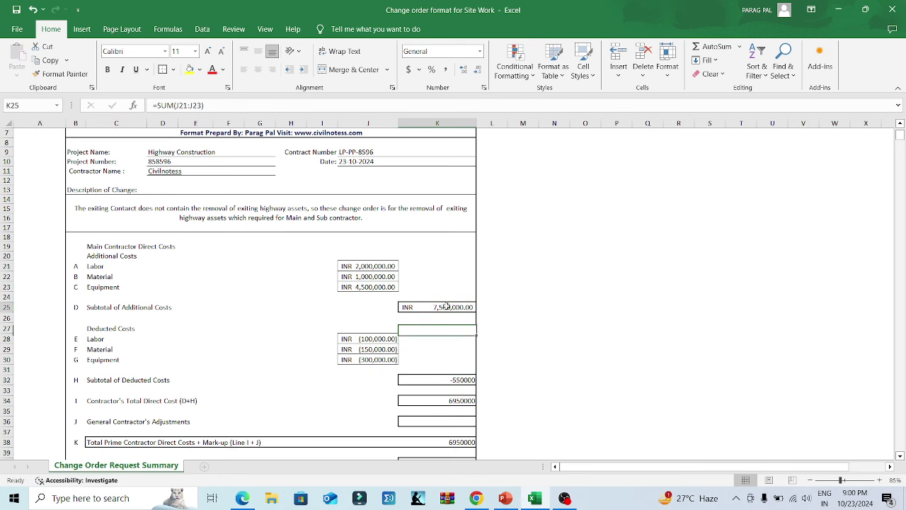
{"action": "left_click", "coordinate": [61, 74]}
{"action": "left_click", "coordinate": [431, 382]}
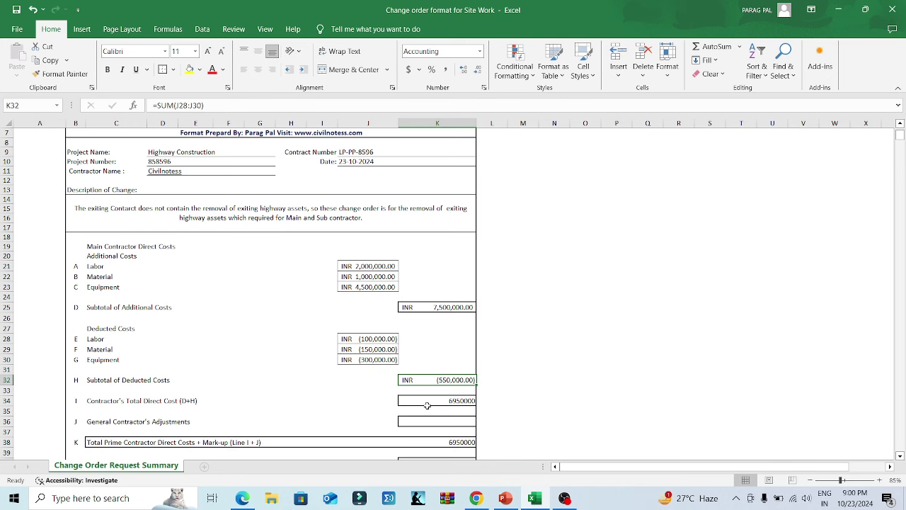
Step: Apply the same format to the Contractor's Total Direct Cost, showing INR 6,950,000.00
{"action": "key", "text": "Down"}
{"action": "key", "text": "Down"}
{"action": "left_click", "coordinate": [424, 380]}
{"action": "double_click", "coordinate": [61, 74]}
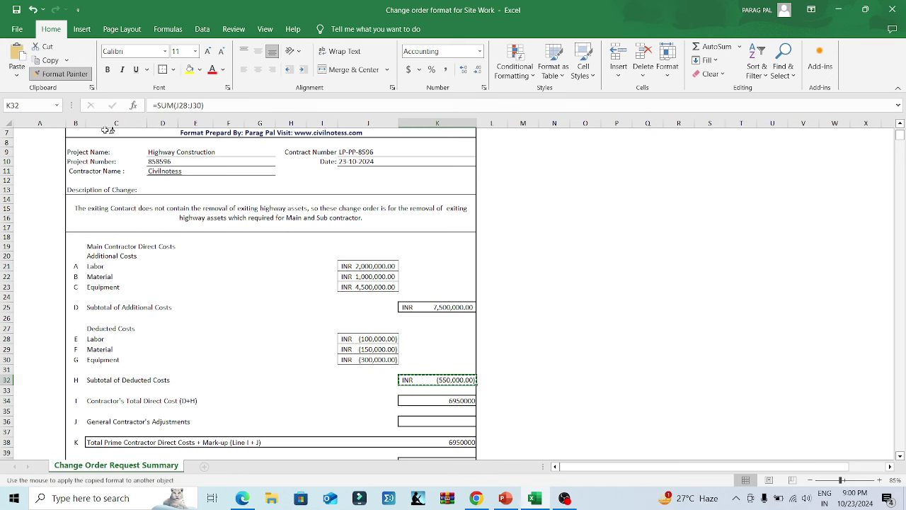
{"action": "left_click", "coordinate": [433, 401]}
{"action": "key", "text": "Escape"}
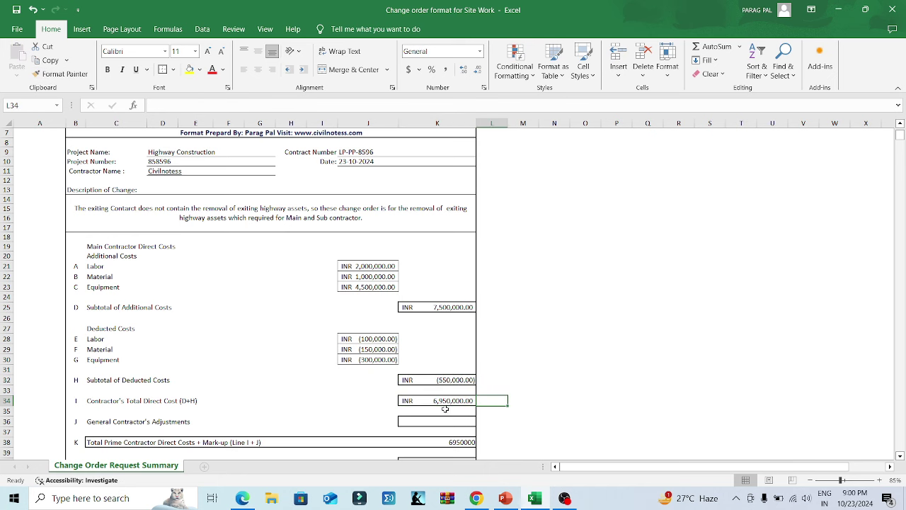
{"action": "scroll", "coordinate": [332, 439], "scroll_direction": "down", "scroll_amount": 2}
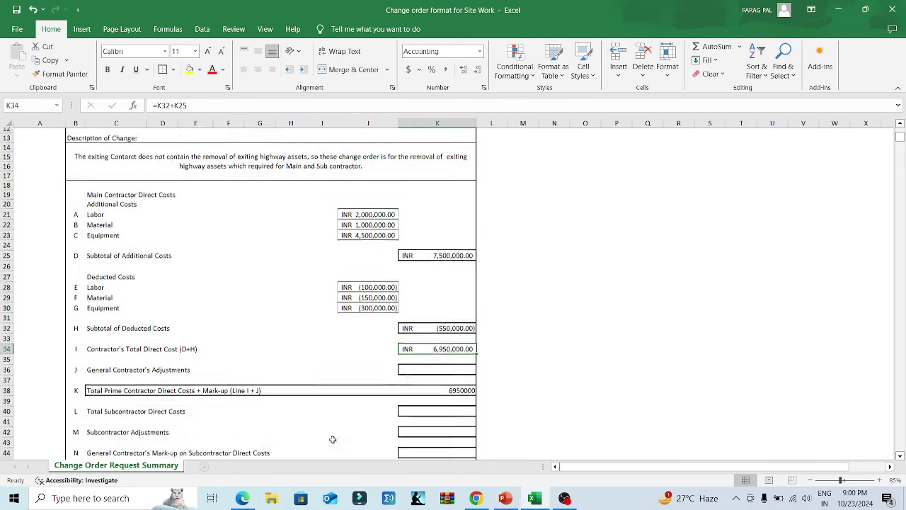
Step: Copy the total direct cost's bordered accounting format onto the General Contractor's Adjustments cell
{"action": "left_click", "coordinate": [366, 364]}
{"action": "left_click", "coordinate": [413, 364]}
{"action": "left_click", "coordinate": [431, 345]}
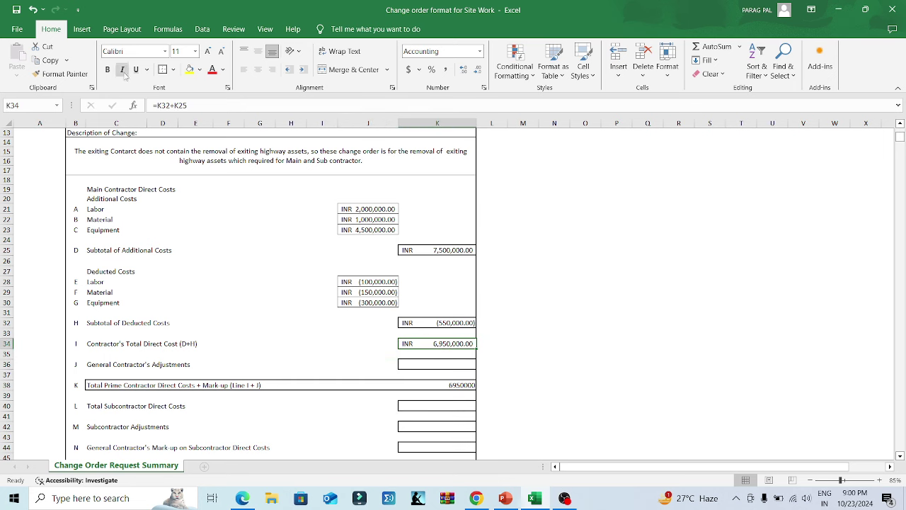
{"action": "left_click", "coordinate": [65, 73]}
{"action": "left_click", "coordinate": [426, 360]}
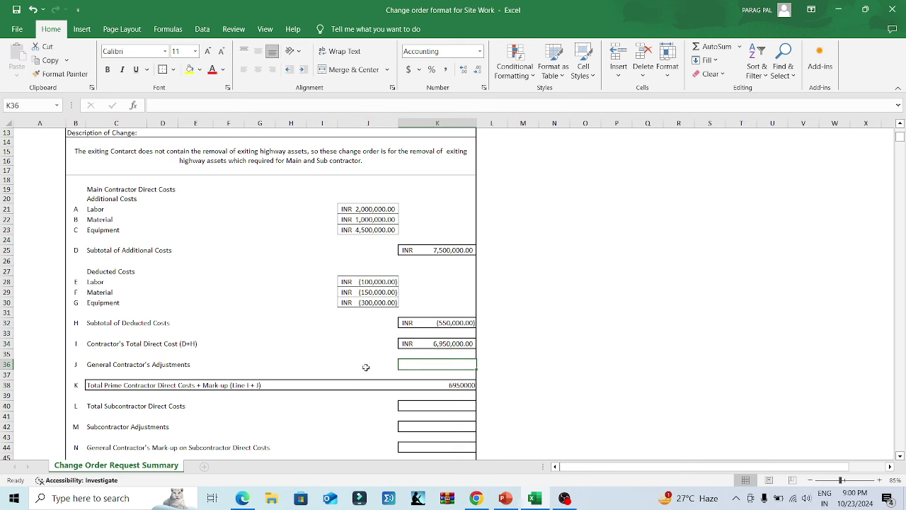
Step: Enter the adjustment as -150000, correcting the mistyped -1500000, so it shows INR (150,000.00)
{"action": "type", "text": "-"}
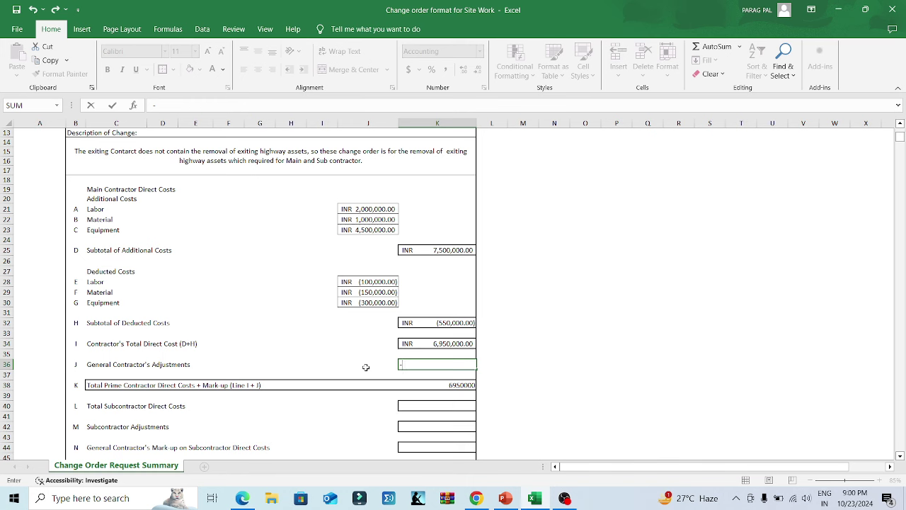
{"action": "type", "text": "1500000"}
{"action": "left_click", "coordinate": [344, 345]}
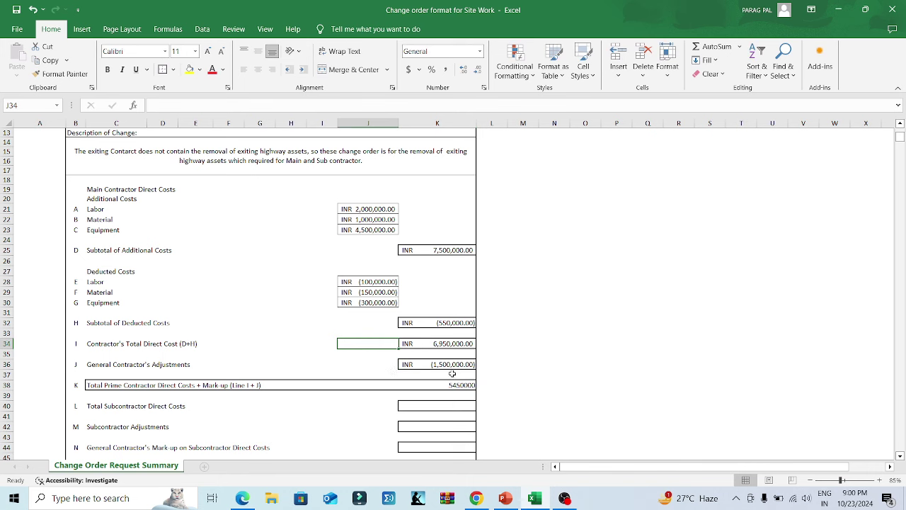
{"action": "left_click", "coordinate": [440, 364]}
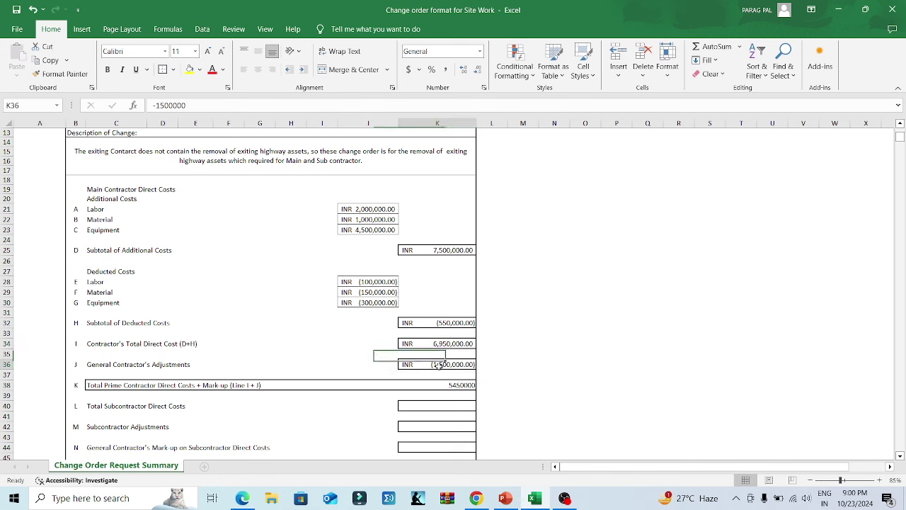
{"action": "left_click", "coordinate": [234, 106]}
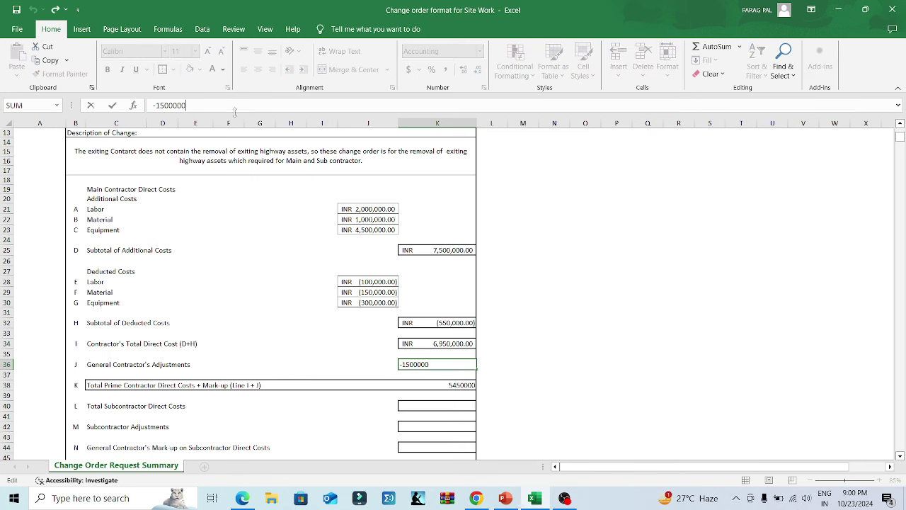
{"action": "key", "text": "BackSpace"}
{"action": "key", "text": "Return"}
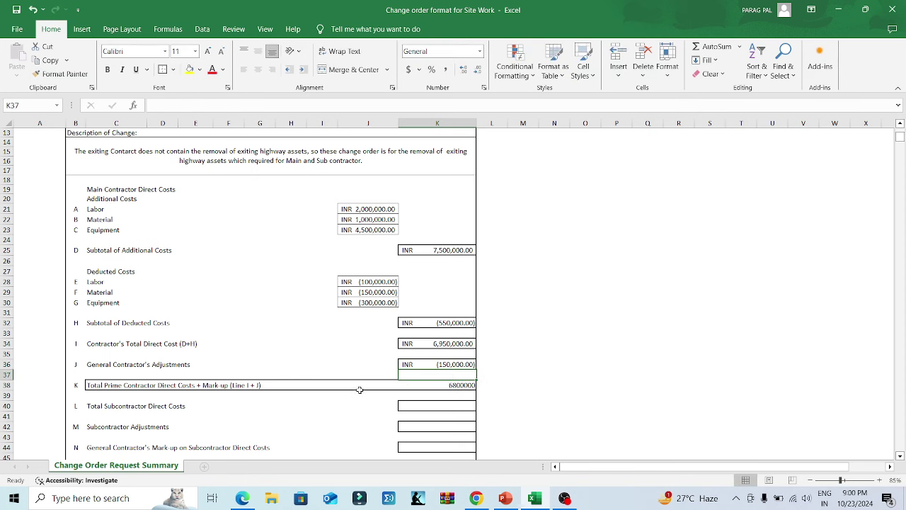
Step: Paint the adjustments cell's accounting format onto the line K total
{"action": "left_click", "coordinate": [442, 387]}
{"action": "left_click", "coordinate": [417, 367]}
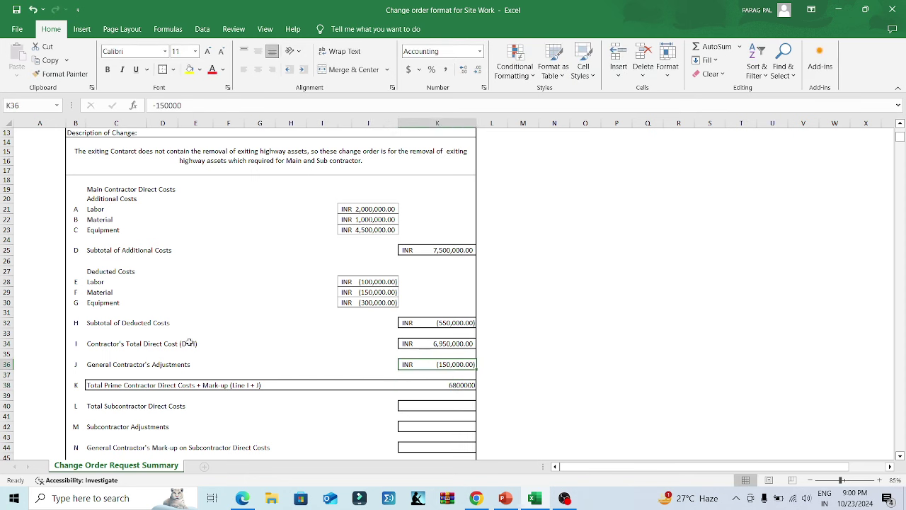
{"action": "double_click", "coordinate": [60, 74]}
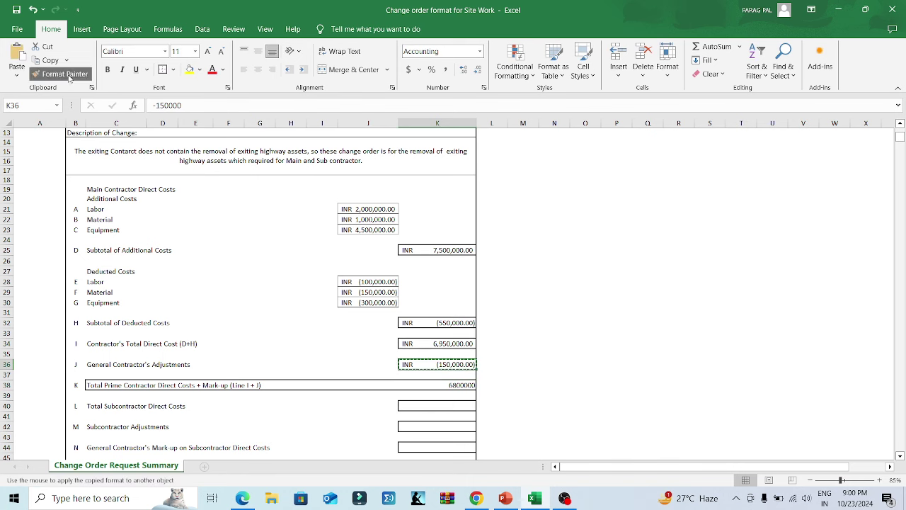
{"action": "left_click", "coordinate": [453, 386]}
{"action": "key", "text": "Escape"}
{"action": "left_click", "coordinate": [494, 408]}
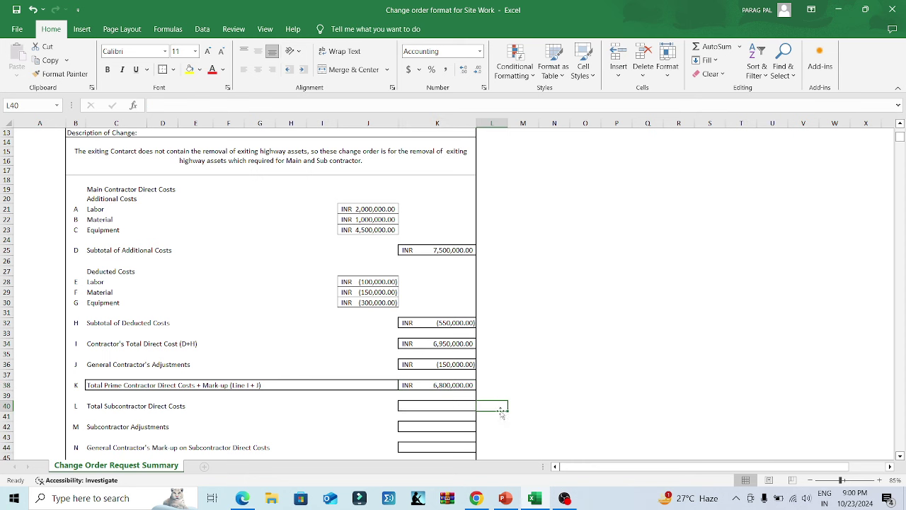
Step: Paint the format onto subcontractor direct costs, adjustments, mark-up and the grand total
{"action": "scroll", "coordinate": [356, 427], "scroll_direction": "down", "scroll_amount": 3}
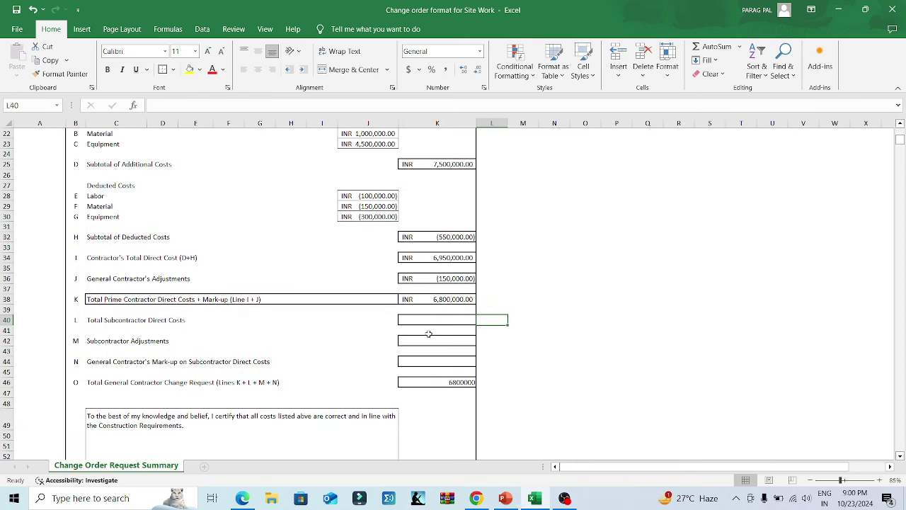
{"action": "left_click", "coordinate": [428, 320]}
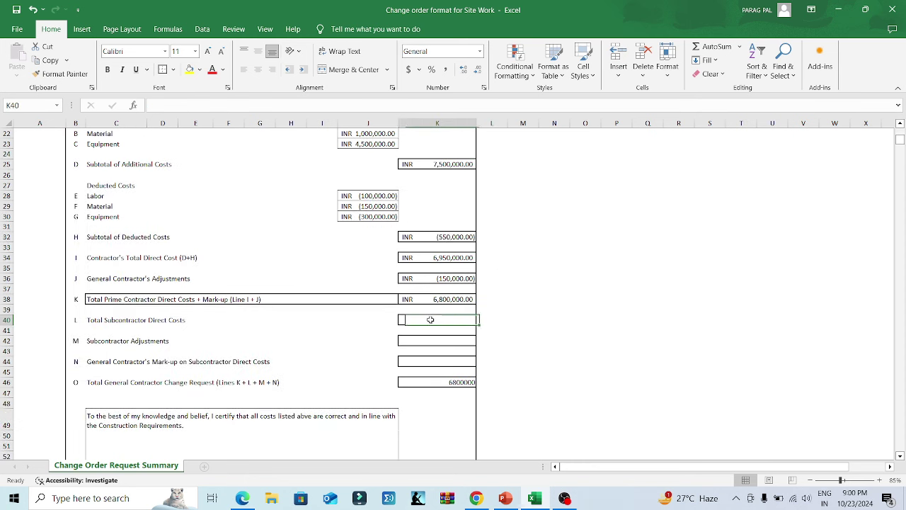
{"action": "double_click", "coordinate": [60, 74]}
{"action": "left_click", "coordinate": [427, 319]}
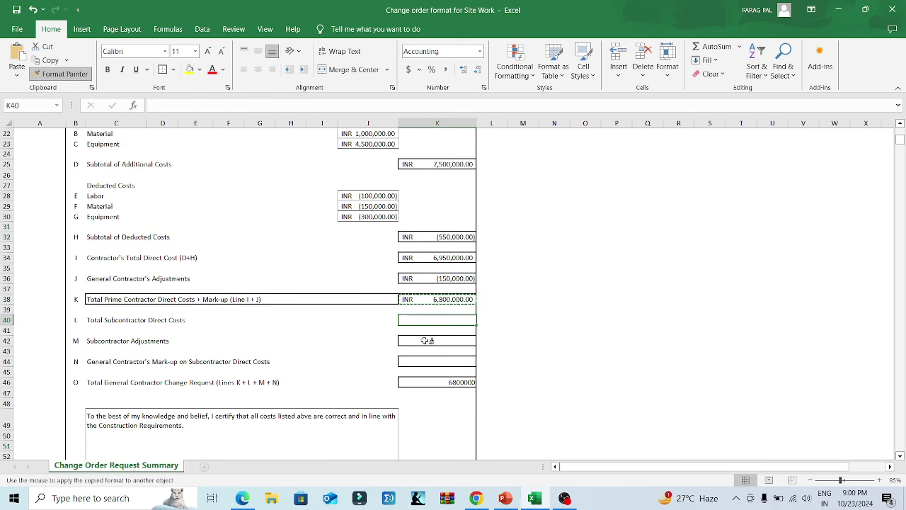
{"action": "left_click", "coordinate": [426, 341]}
{"action": "left_click", "coordinate": [427, 361]}
{"action": "left_click", "coordinate": [431, 382]}
{"action": "key", "text": "Escape"}
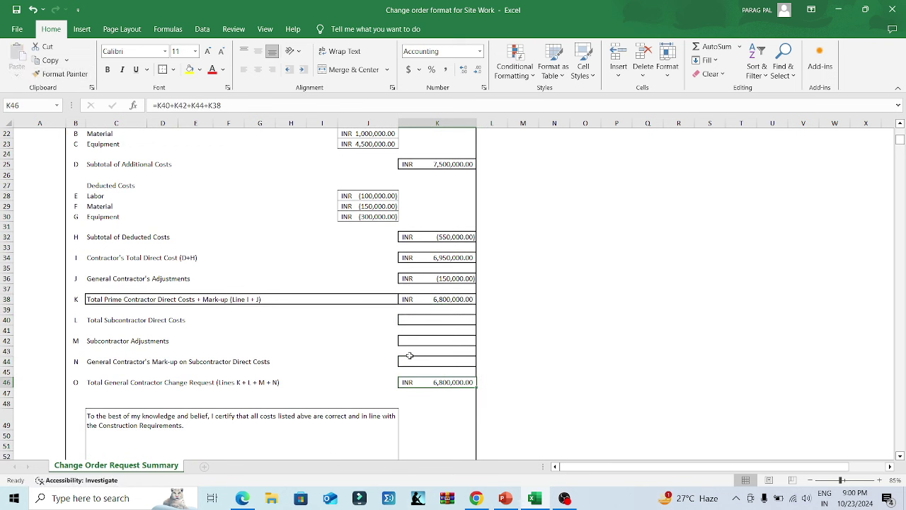
{"action": "left_click", "coordinate": [421, 319]}
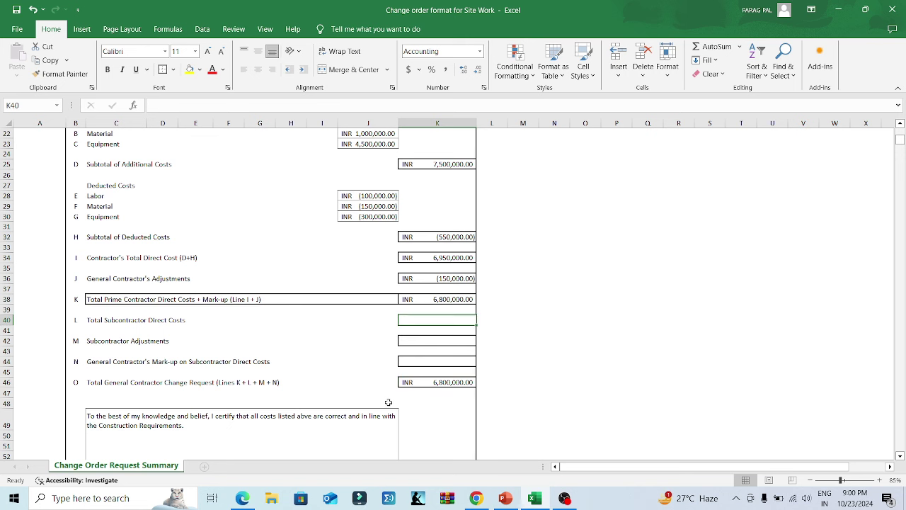
Step: Enter subcontractor direct costs 3600000, adjustments -150000 and mark-up -200000
{"action": "scroll", "coordinate": [375, 243], "scroll_direction": "up", "scroll_amount": 1}
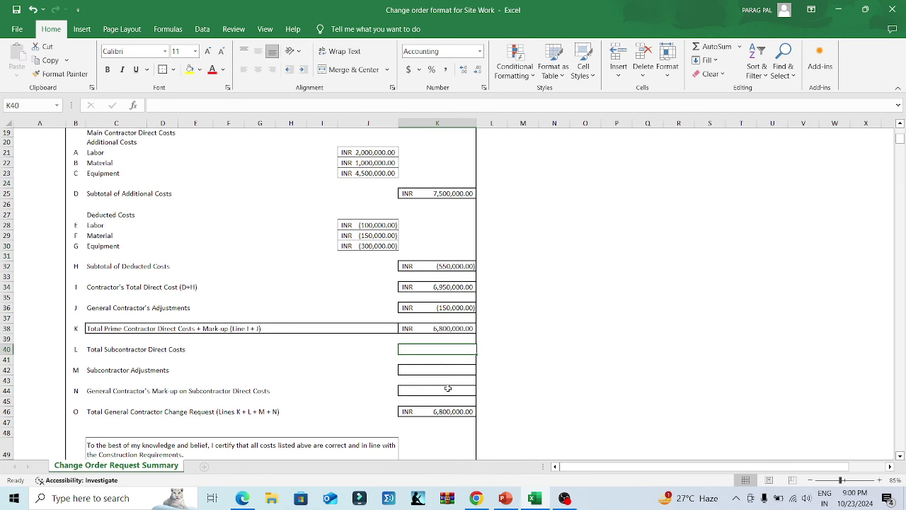
{"action": "type", "text": "36"}
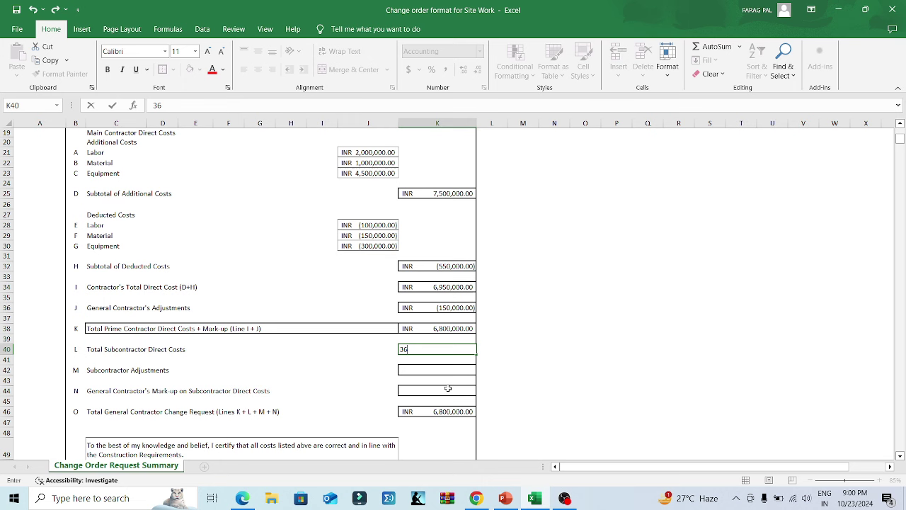
{"action": "type", "text": "00000"}
{"action": "key", "text": "Return"}
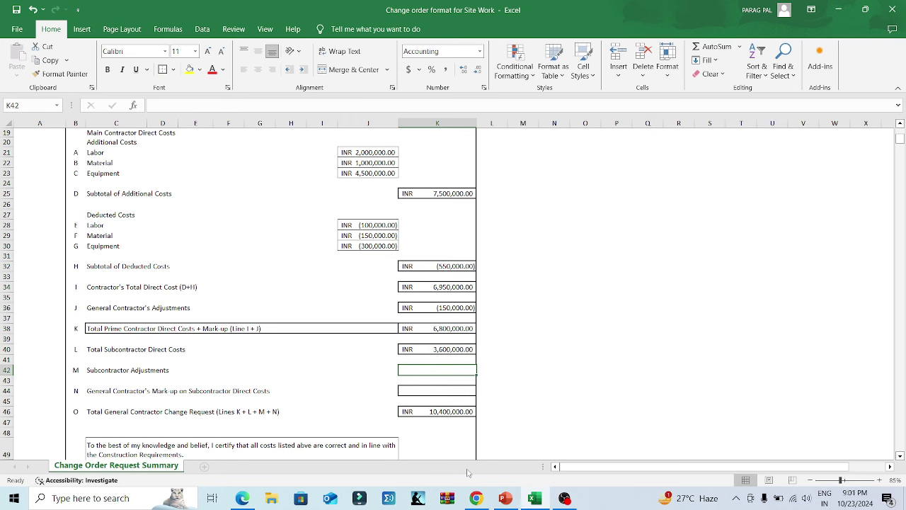
{"action": "type", "text": "-"}
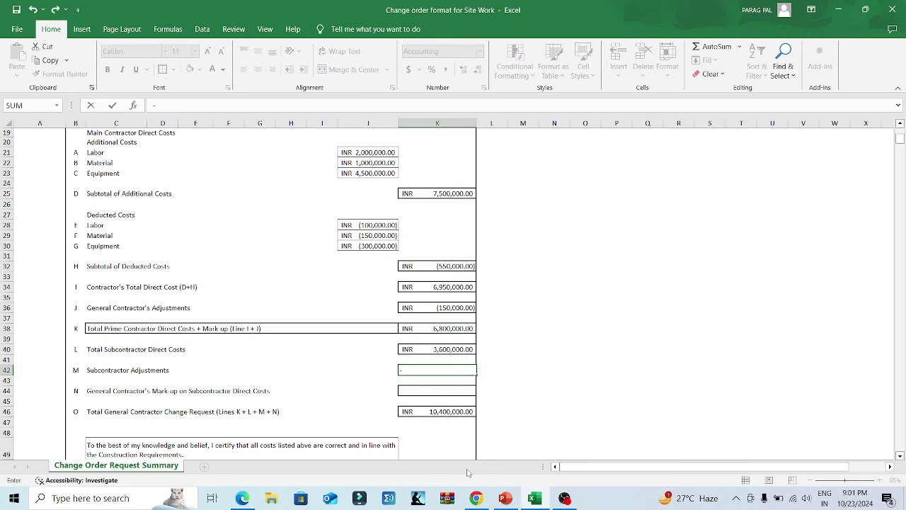
{"action": "type", "text": "150,000.00)"}
{"action": "left_click", "coordinate": [390, 417]}
{"action": "left_click", "coordinate": [433, 392]}
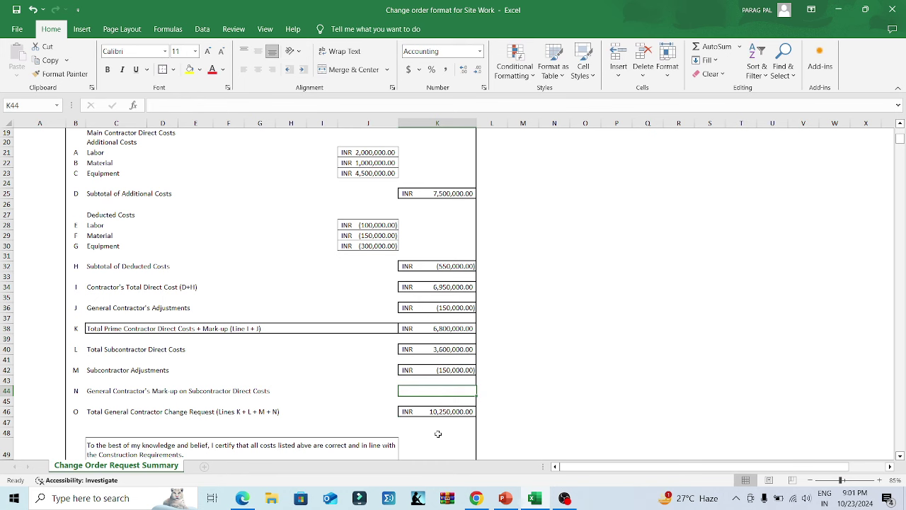
{"action": "type", "text": "-"}
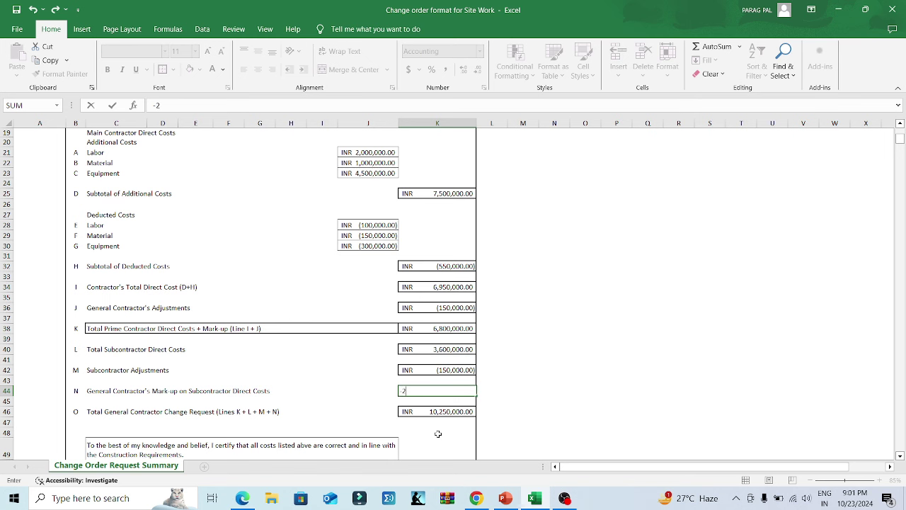
{"action": "type", "text": "200000"}
{"action": "scroll", "coordinate": [390, 424], "scroll_direction": "up", "scroll_amount": 1}
Step: Commit the -200000 mark-up and check the grand total's formula
{"action": "left_click", "coordinate": [341, 409]}
{"action": "scroll", "coordinate": [341, 418], "scroll_direction": "down", "scroll_amount": 1}
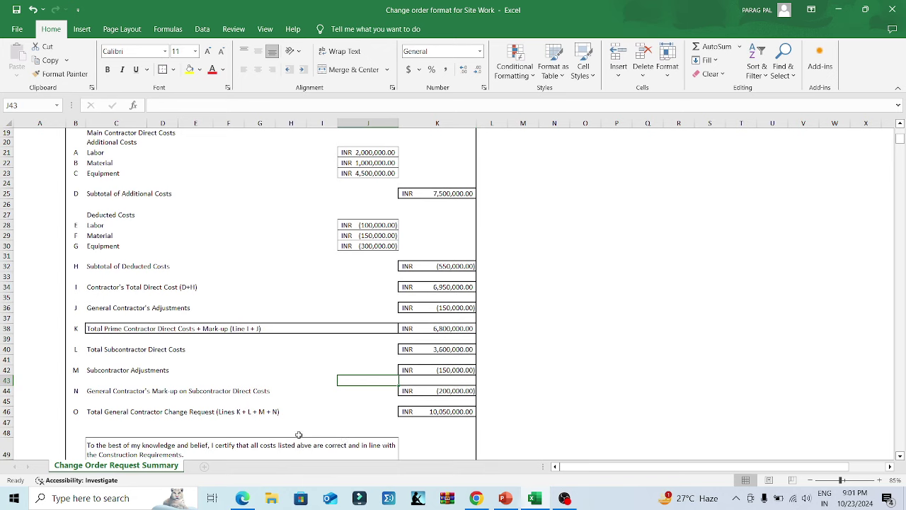
{"action": "scroll", "coordinate": [301, 435], "scroll_direction": "down", "scroll_amount": 2}
{"action": "scroll", "coordinate": [348, 237], "scroll_direction": "up", "scroll_amount": 8}
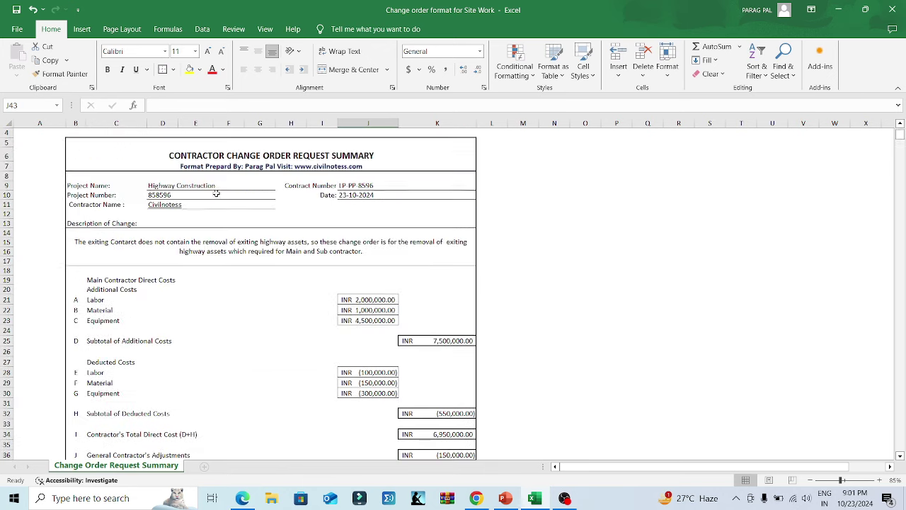
{"action": "scroll", "coordinate": [337, 301], "scroll_direction": "down", "scroll_amount": 6}
{"action": "scroll", "coordinate": [340, 311], "scroll_direction": "down", "scroll_amount": 2}
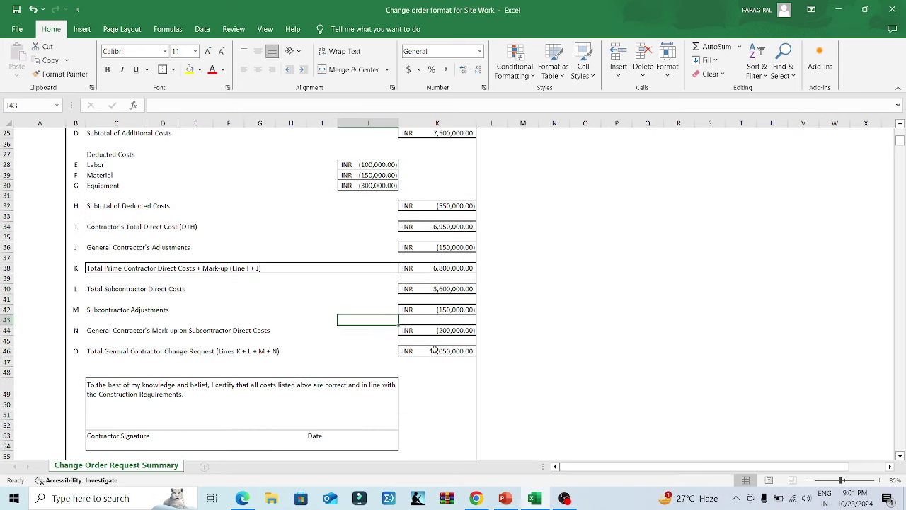
{"action": "left_click", "coordinate": [433, 350]}
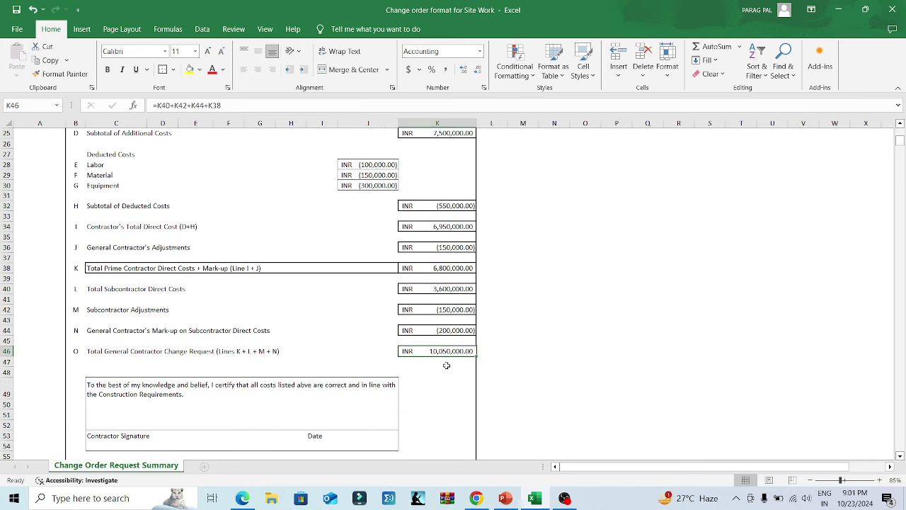
Step: Review the contractor signature box and its Date label below the grand total
{"action": "scroll", "coordinate": [446, 367], "scroll_direction": "down", "scroll_amount": 1}
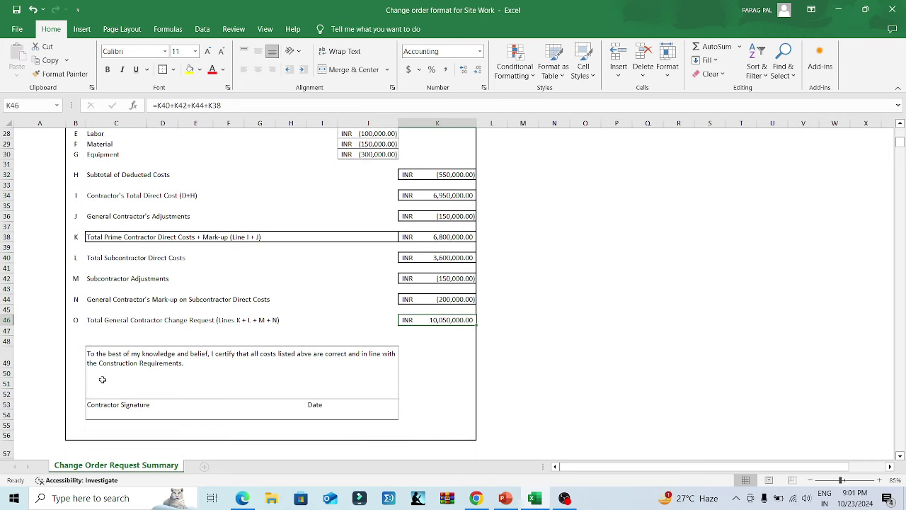
{"action": "left_click_drag", "start_coordinate": [103, 380], "coordinate": [132, 394]}
{"action": "left_click", "coordinate": [331, 404]}
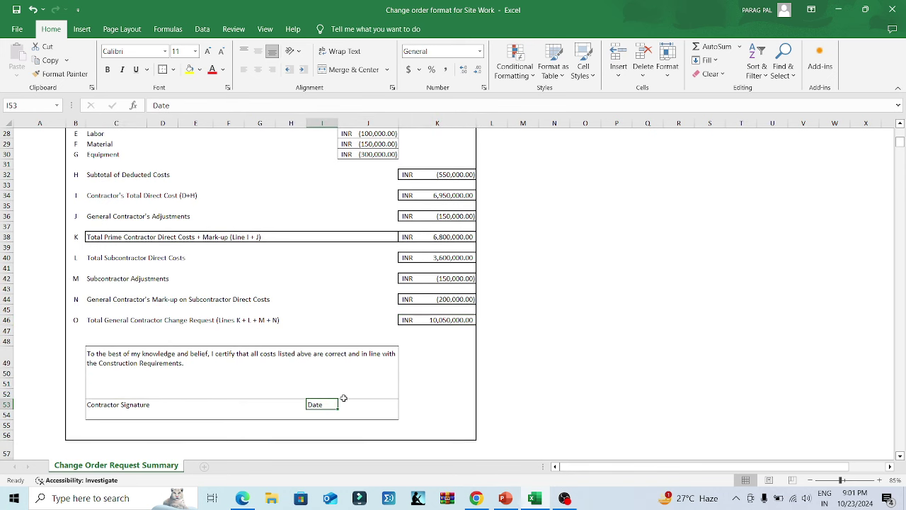
{"action": "scroll", "coordinate": [343, 399], "scroll_direction": "up", "scroll_amount": 9}
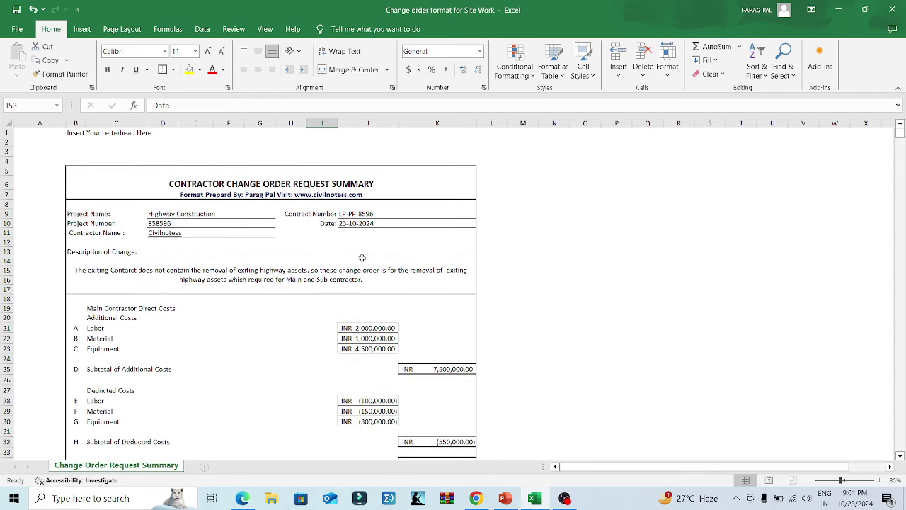
{"action": "scroll", "coordinate": [341, 403], "scroll_direction": "down", "scroll_amount": 1}
Step: Select the deducted cost amounts to check their sum
{"action": "left_click", "coordinate": [369, 365]}
{"action": "left_click_drag", "start_coordinate": [369, 364], "coordinate": [368, 393]}
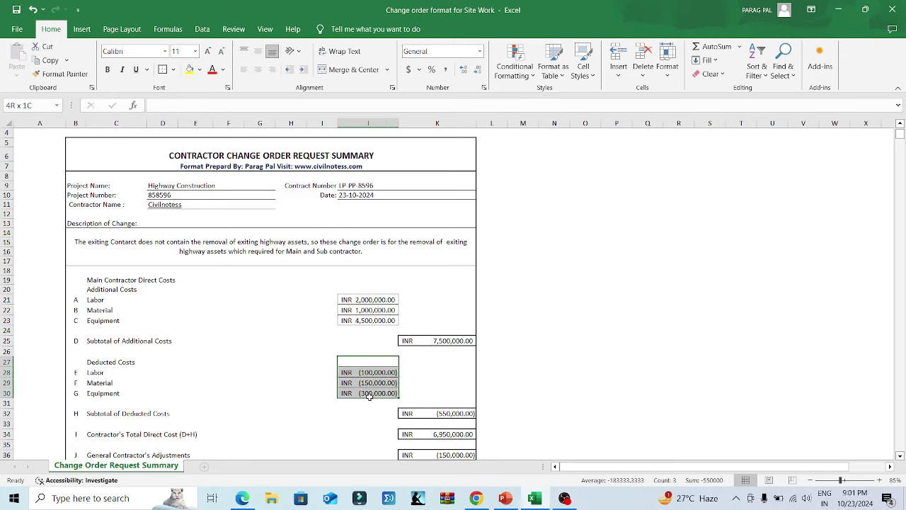
{"action": "scroll", "coordinate": [348, 410], "scroll_direction": "down", "scroll_amount": 2}
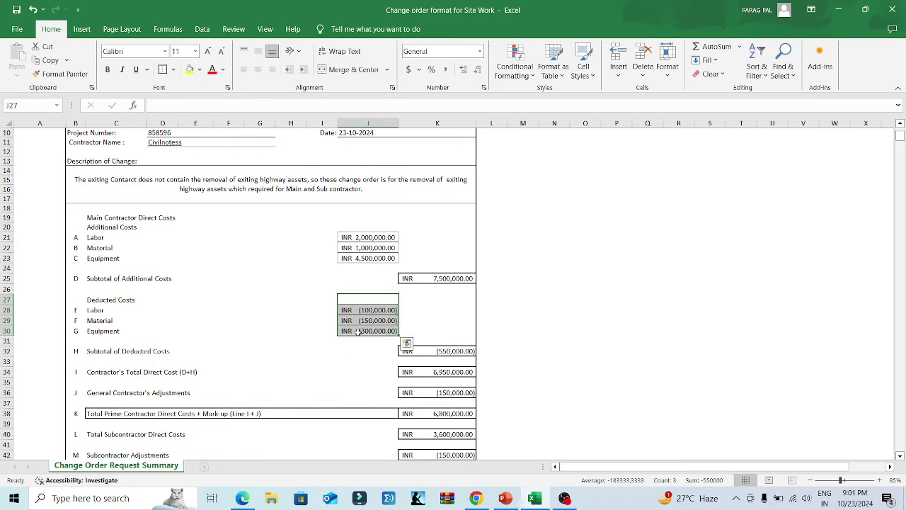
{"action": "scroll", "coordinate": [557, 263], "scroll_direction": "up", "scroll_amount": 3}
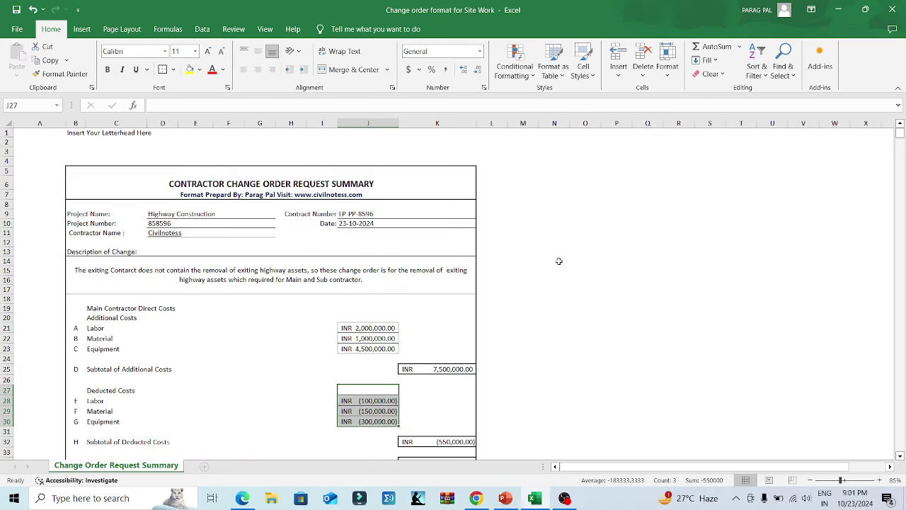
{"action": "scroll", "coordinate": [530, 261], "scroll_direction": "down", "scroll_amount": 3}
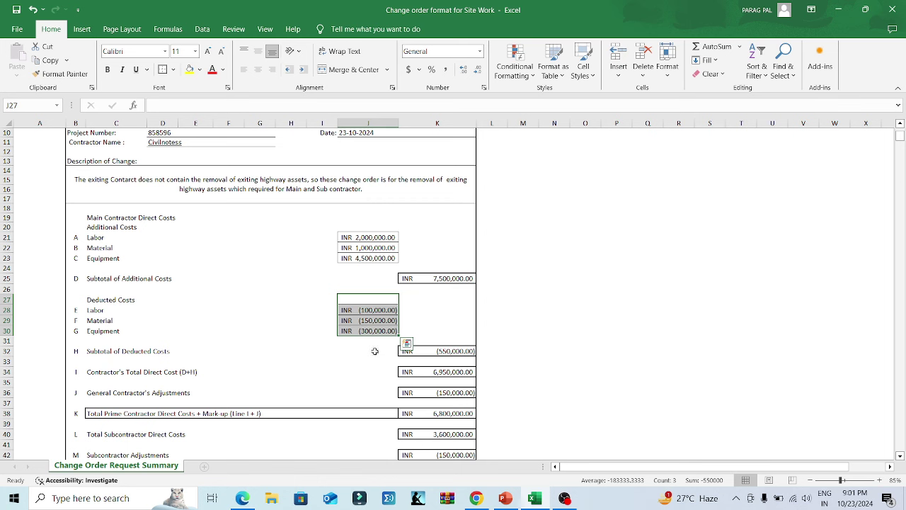
{"action": "scroll", "coordinate": [507, 351], "scroll_direction": "up", "scroll_amount": 3}
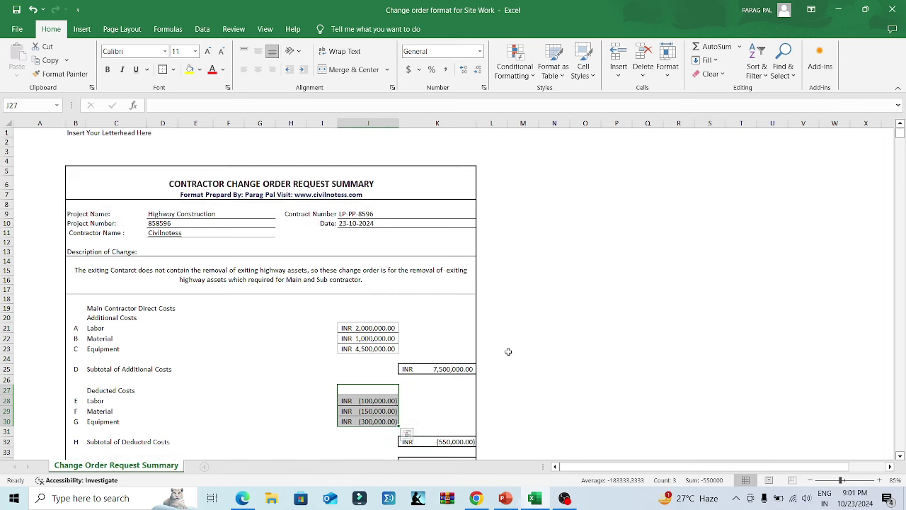
{"action": "scroll", "coordinate": [508, 354], "scroll_direction": "down", "scroll_amount": 10}
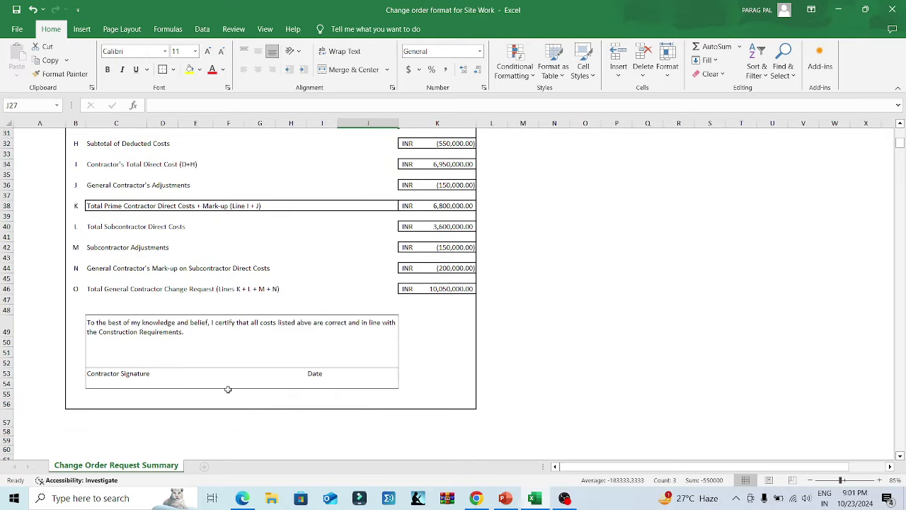
Step: Type 'Client Sign' in E53 and merge and centre it across E53:G53
{"action": "left_click", "coordinate": [190, 371]}
{"action": "type", "text": "Cli"}
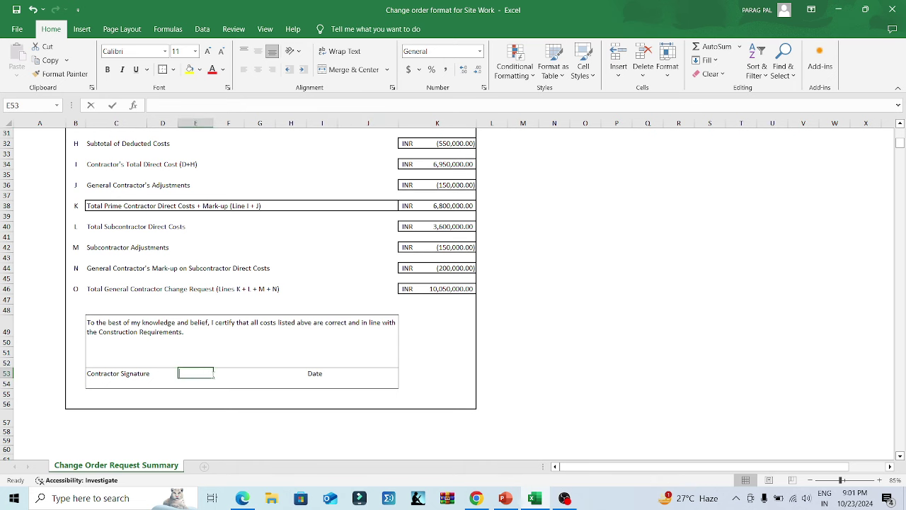
{"action": "type", "text": "ent"}
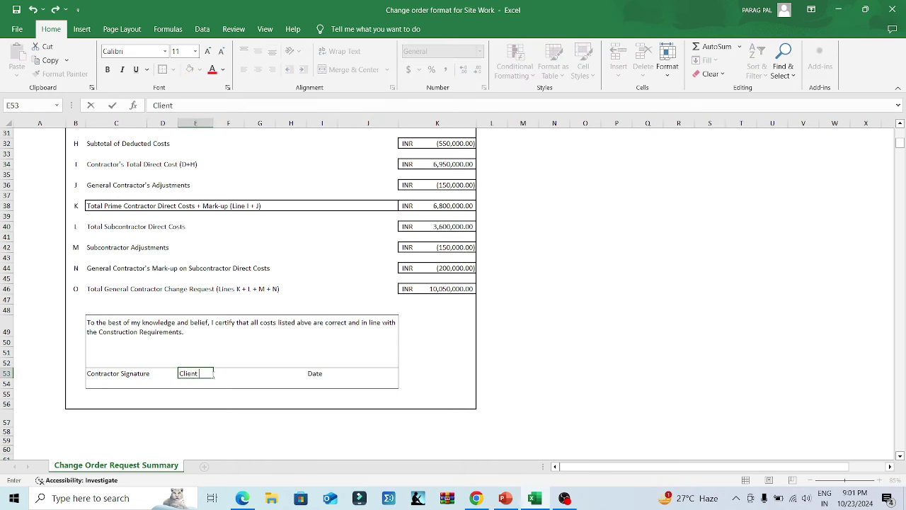
{"action": "type", "text": " Sign"}
{"action": "left_click", "coordinate": [255, 386]}
{"action": "left_click_drag", "start_coordinate": [195, 375], "coordinate": [272, 375]}
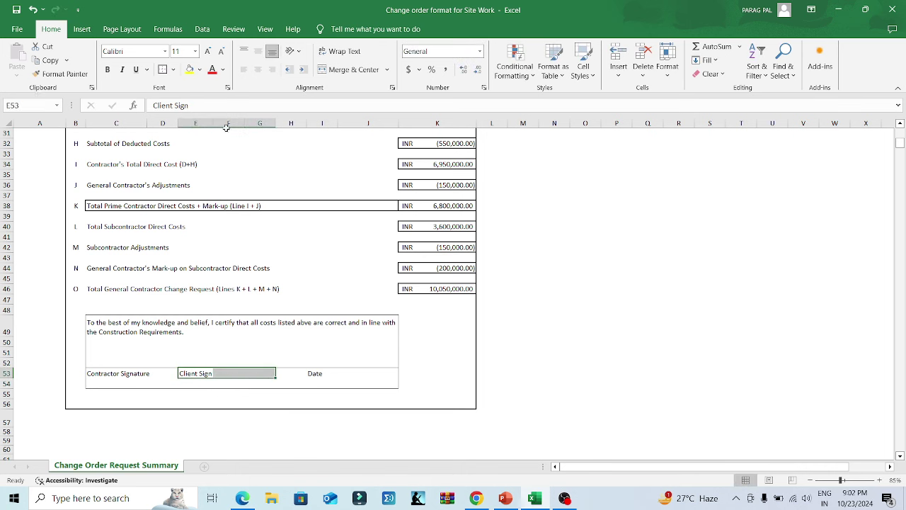
{"action": "left_click", "coordinate": [346, 69]}
{"action": "left_click", "coordinate": [522, 372]}
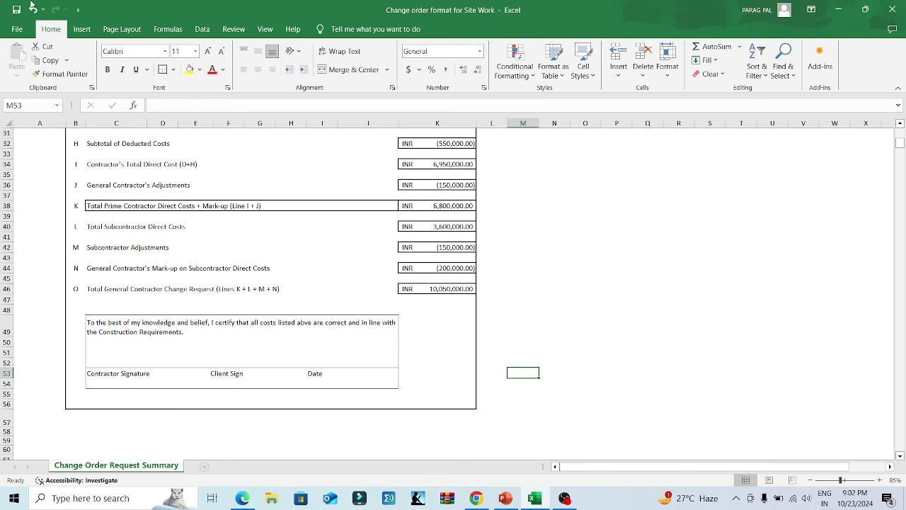
Step: Fill the INR 10,050,000.00 grand total cell yellow and save the workbook
{"action": "scroll", "coordinate": [397, 368], "scroll_direction": "up", "scroll_amount": 8}
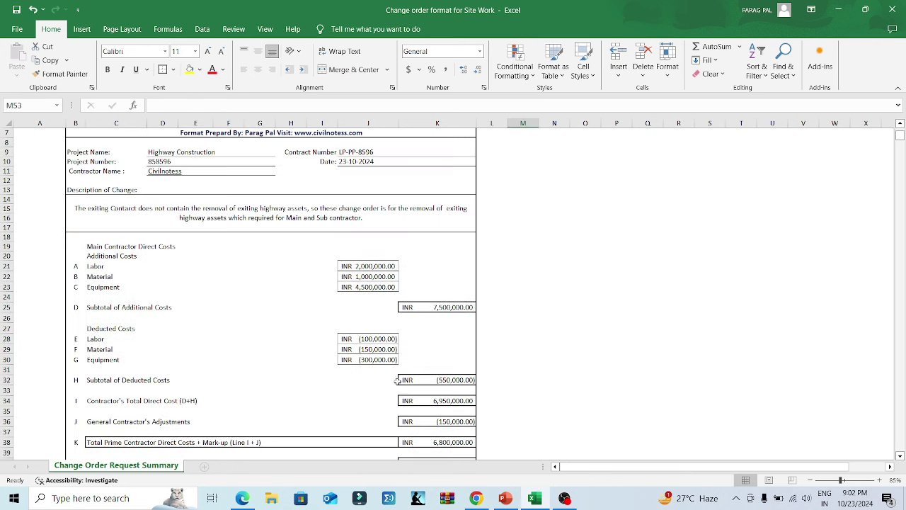
{"action": "scroll", "coordinate": [398, 381], "scroll_direction": "up", "scroll_amount": 2}
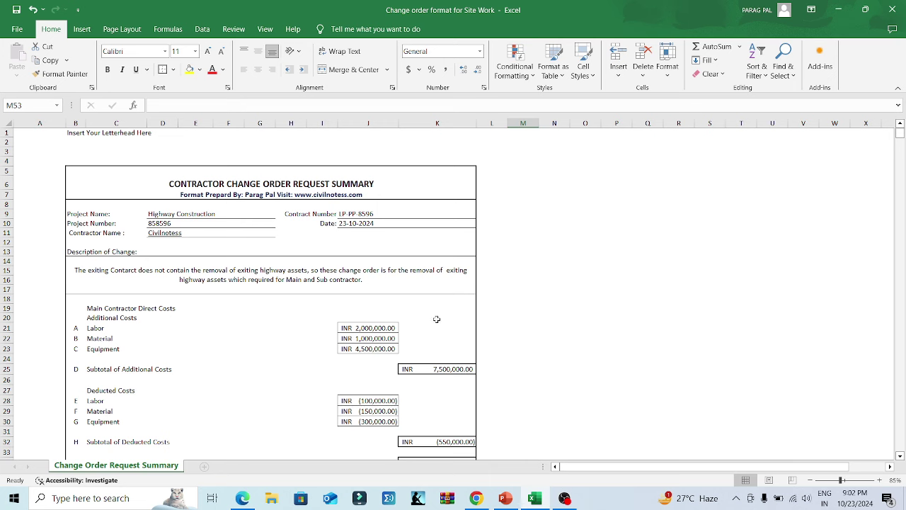
{"action": "scroll", "coordinate": [436, 319], "scroll_direction": "down", "scroll_amount": 10}
{"action": "left_click", "coordinate": [446, 290]}
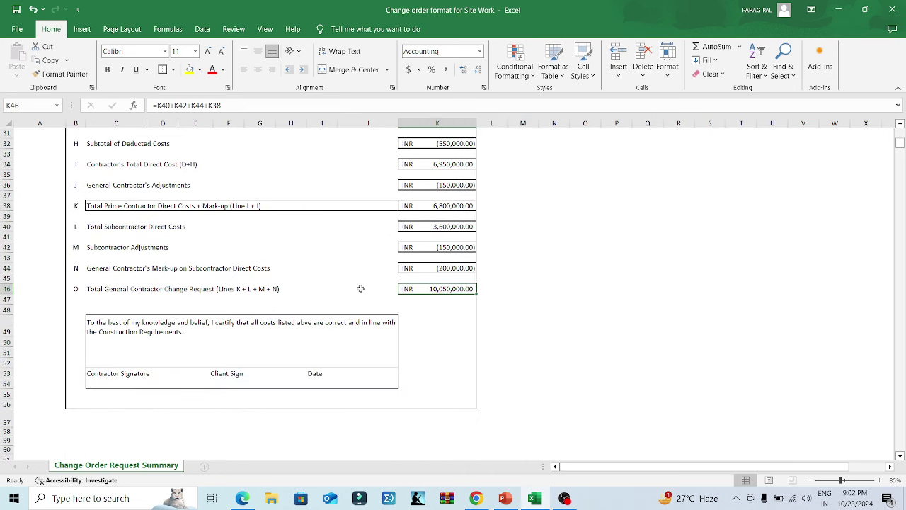
{"action": "left_click", "coordinate": [189, 69]}
{"action": "left_click", "coordinate": [584, 247]}
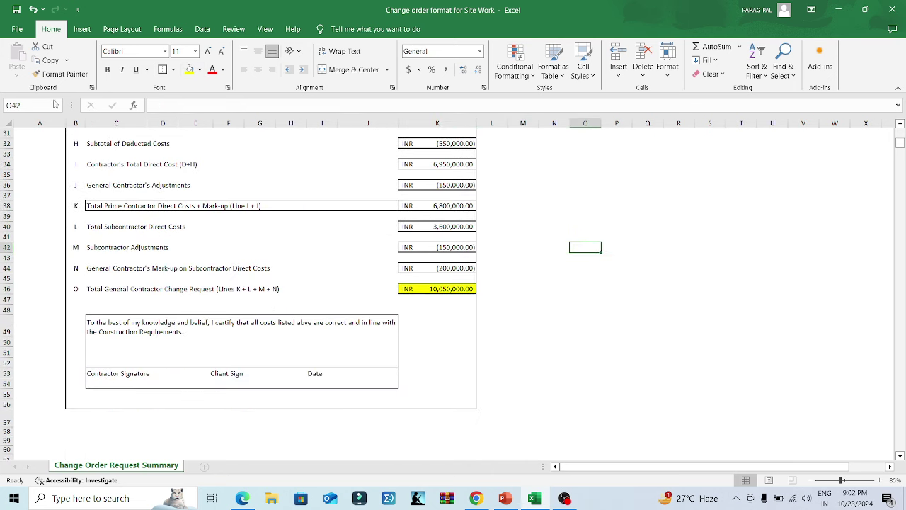
{"action": "left_click", "coordinate": [18, 9]}
Step: Return to the CivilNotess 'Change Order format for Site Work' article in Edge, scrolled to the top
{"action": "left_click", "coordinate": [244, 498]}
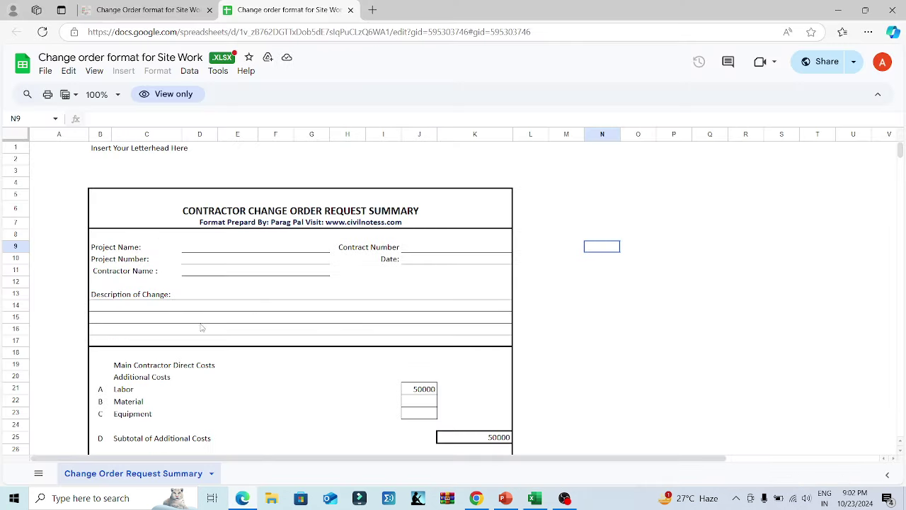
{"action": "left_click", "coordinate": [148, 9]}
{"action": "scroll", "coordinate": [262, 213], "scroll_direction": "up", "scroll_amount": 10}
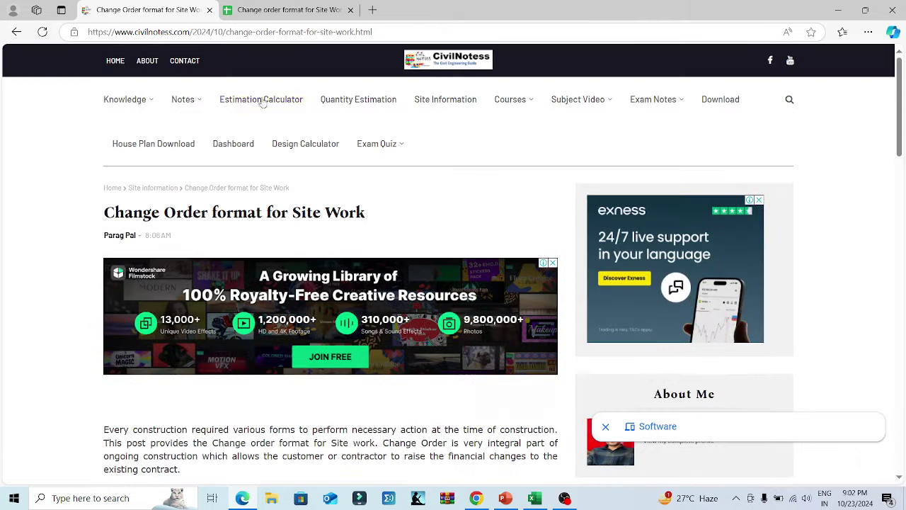
{"action": "mouse_move", "coordinate": [510, 106]}
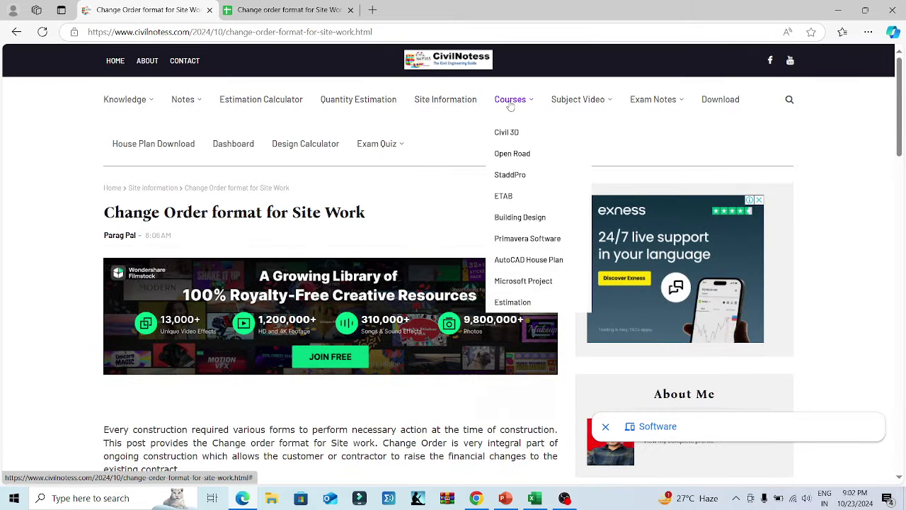